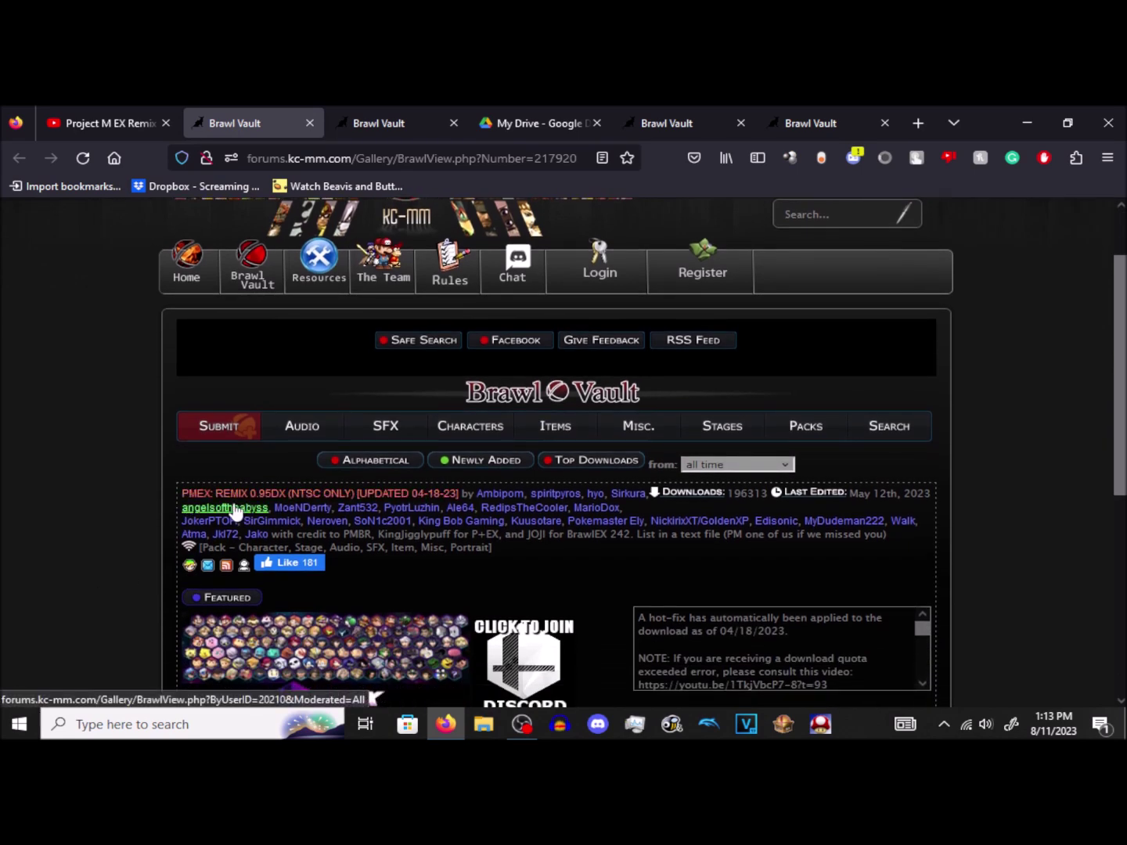
Review the PMEX: REMIX 0.95DX entry on Brawl Vault and open its download folder on Google Drive.
scroll(292, 520, down, 2)
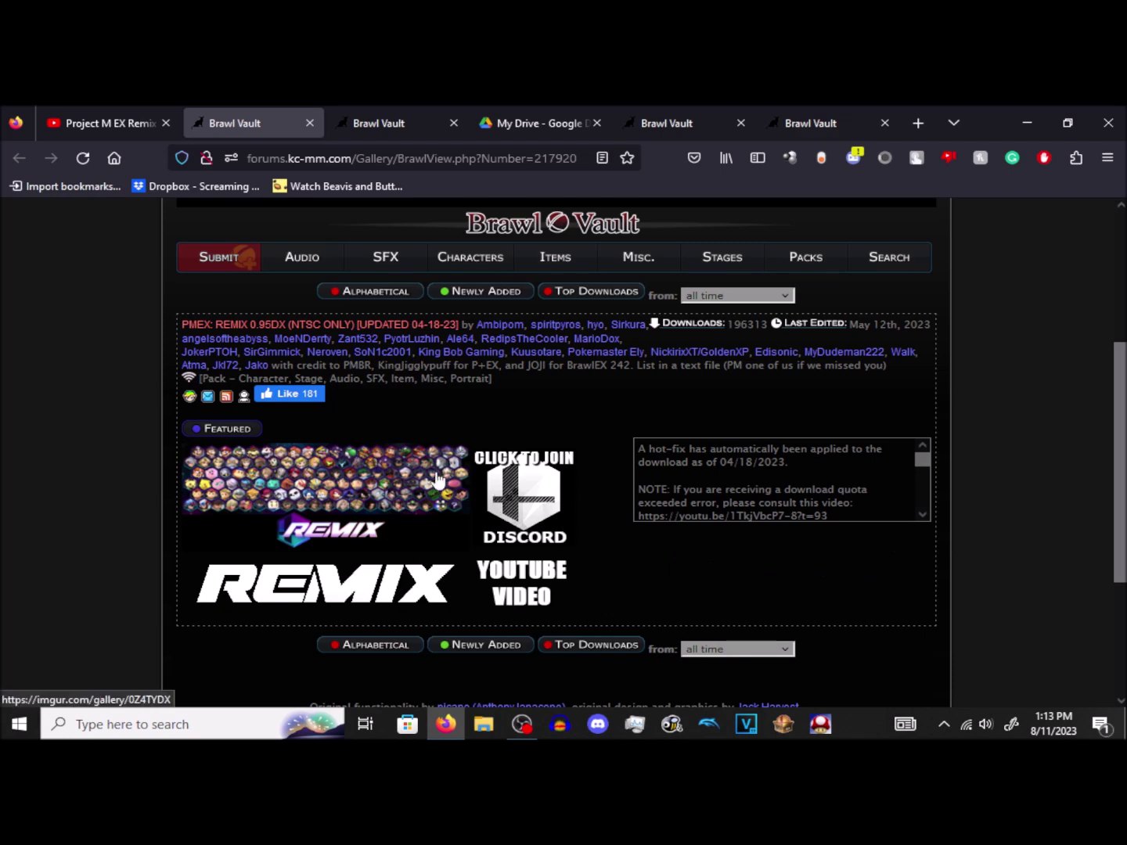
scroll(263, 263, up, 2)
click(384, 158)
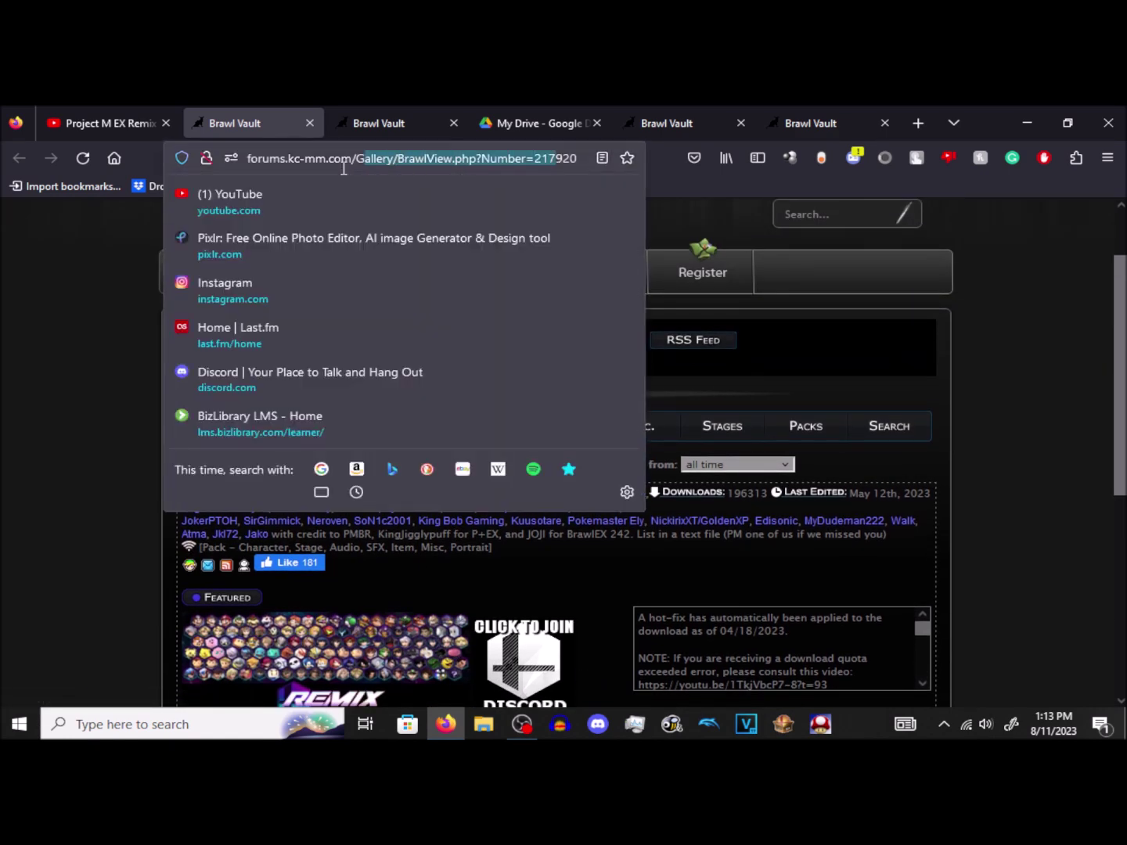
click(75, 399)
scroll(284, 594, down, 1)
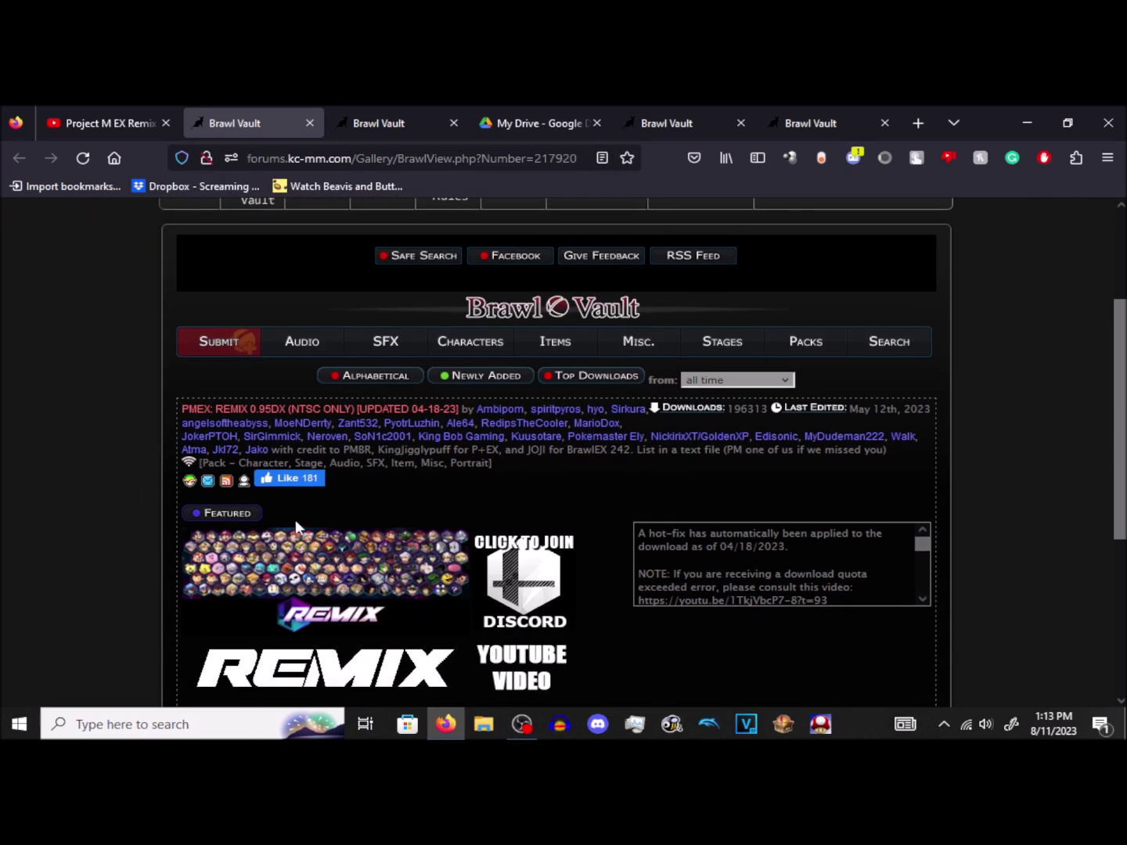
click(369, 407)
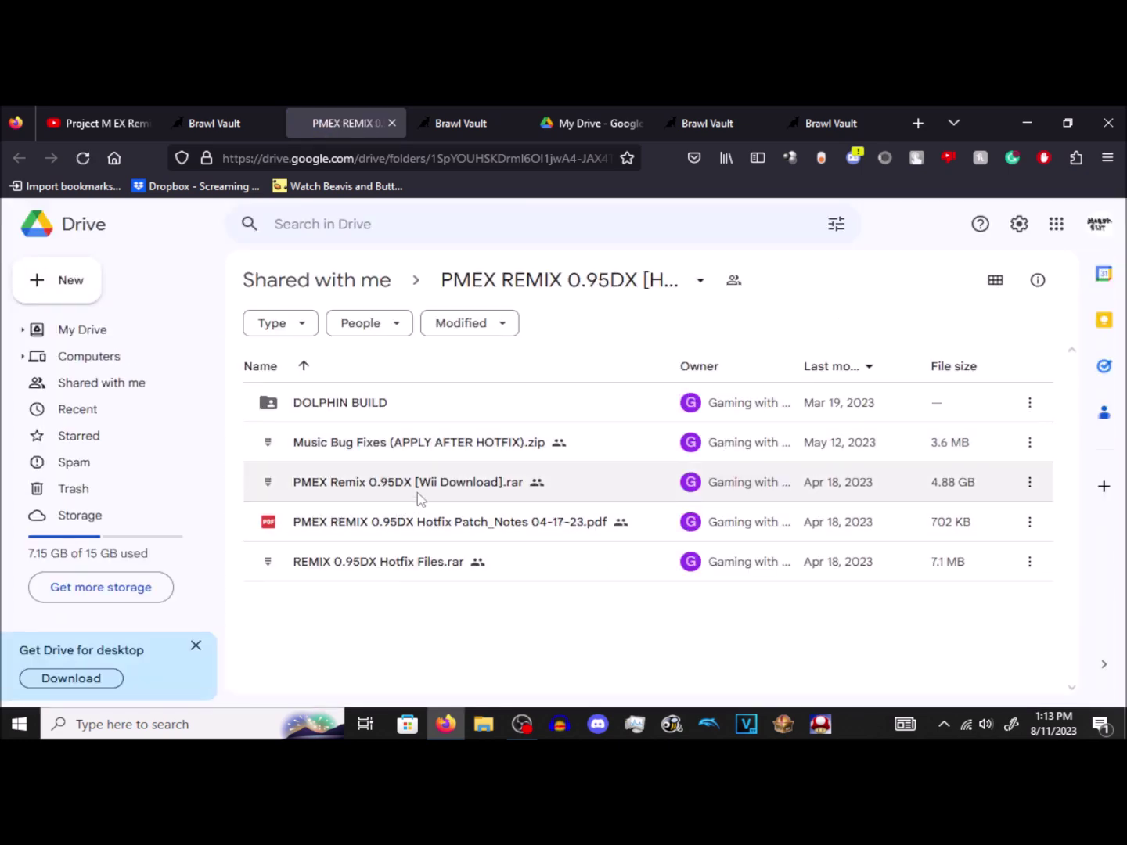
Open PMEX Remix 0.95DX [Wii Download].rar in the shared Drive folder, download it and close the preview.
click(405, 485)
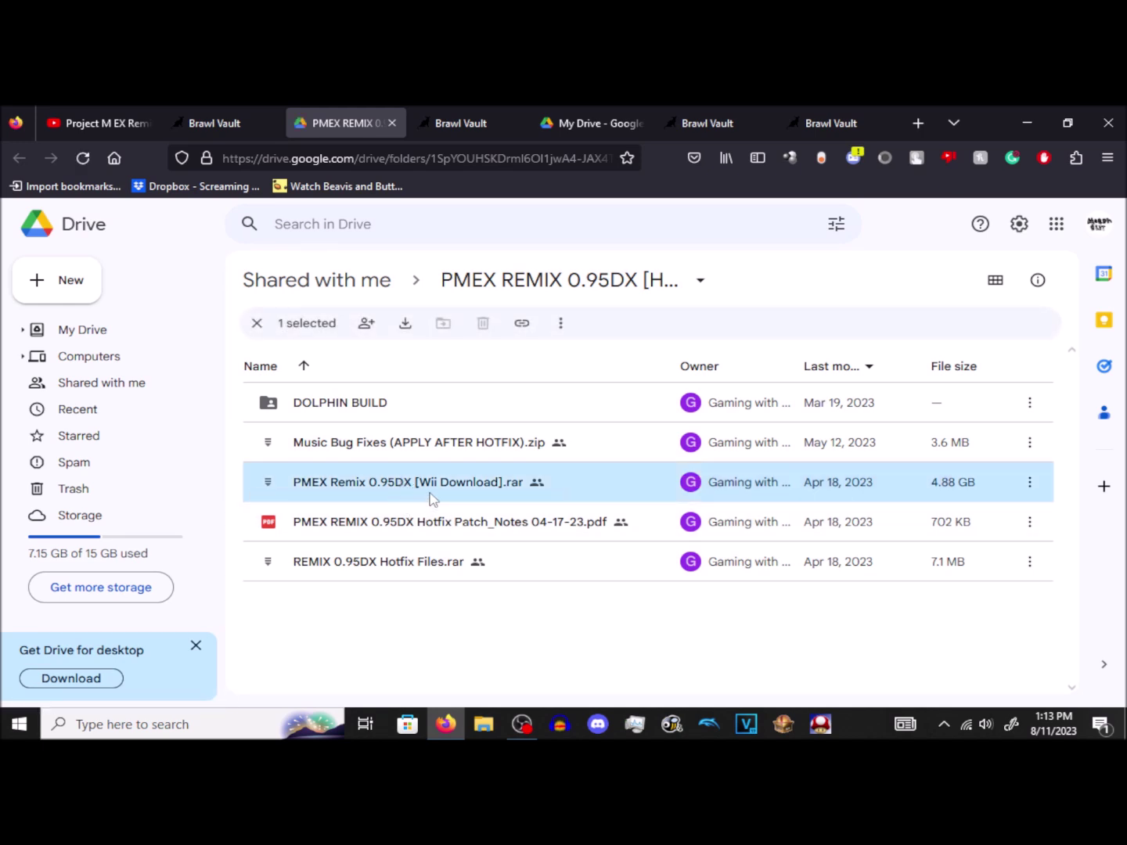
double_click(371, 495)
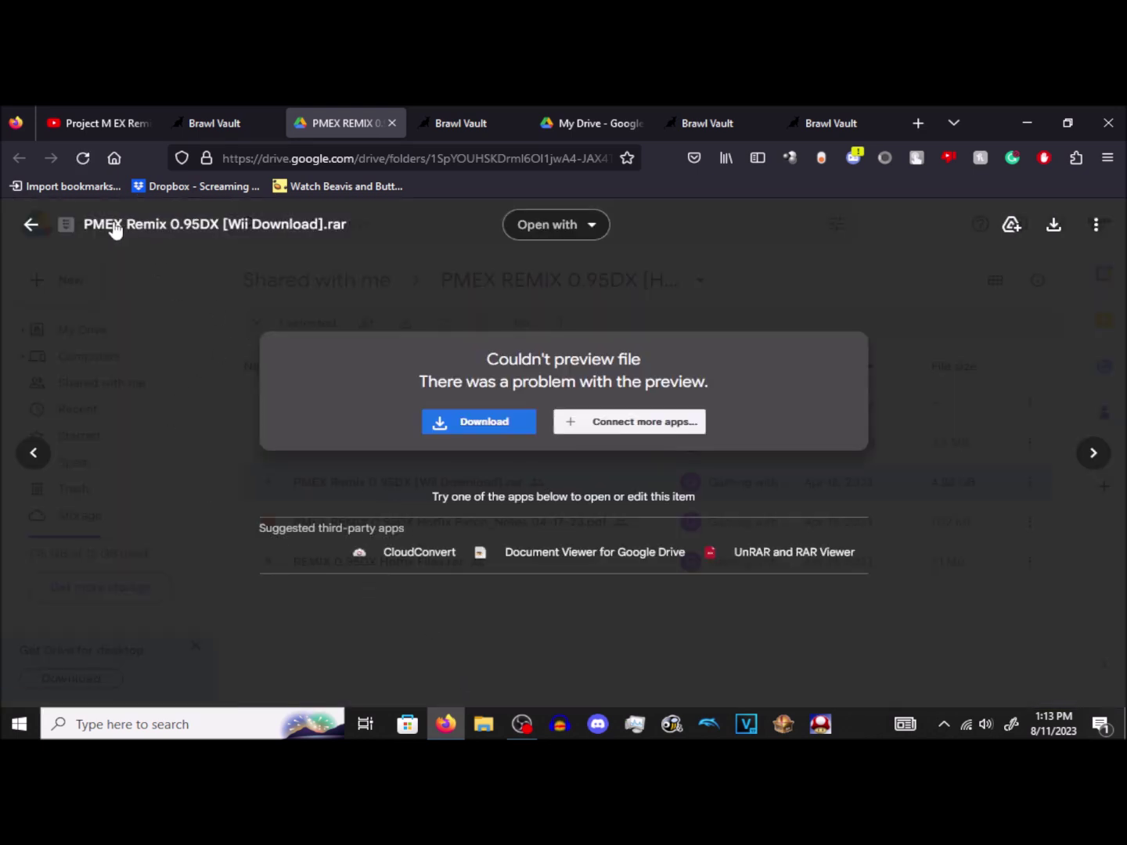
click(461, 434)
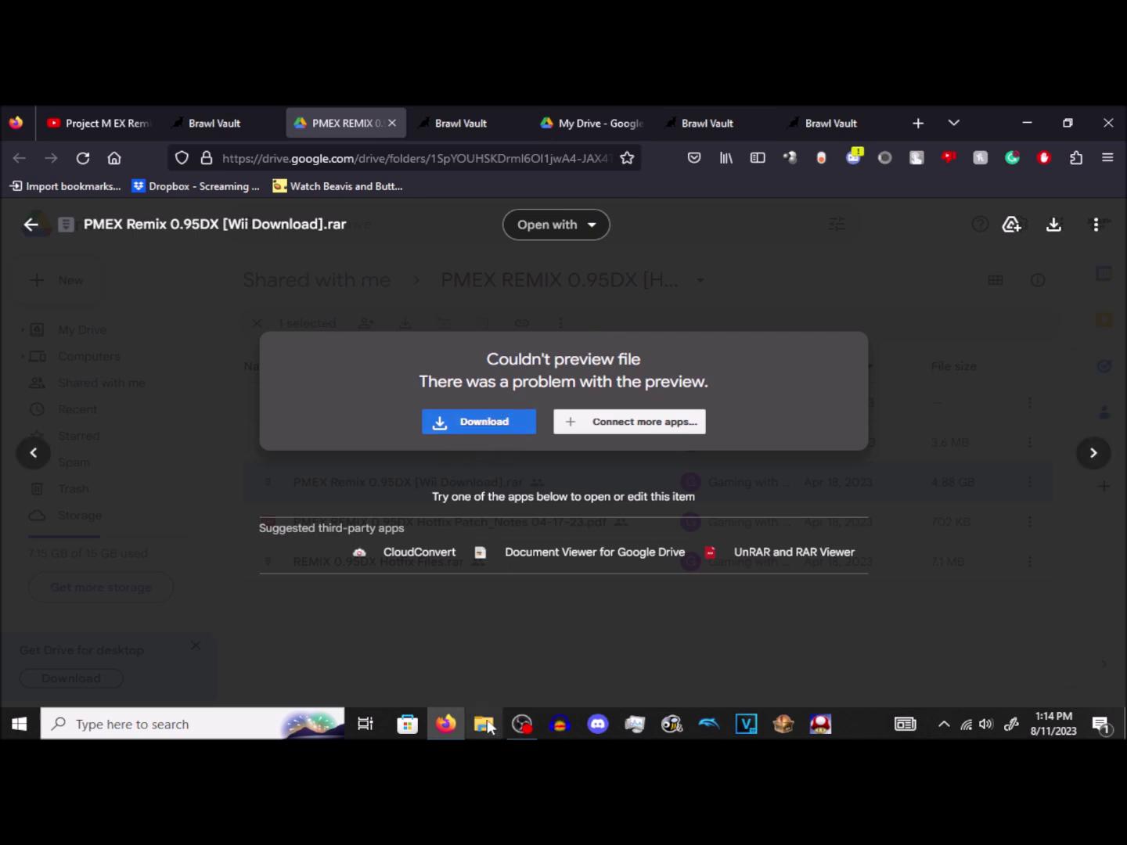
click(717, 296)
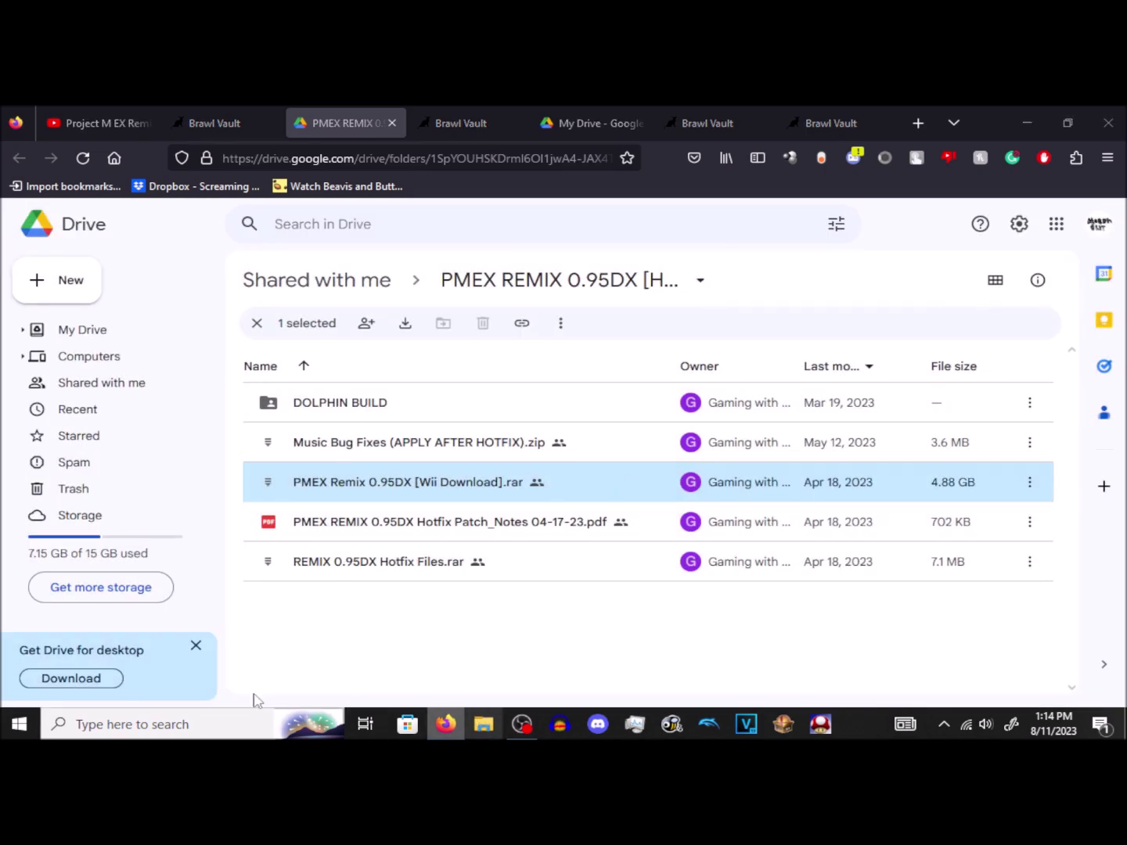
Switch to File Explorer, open the extracted PMEX Remix 0.95DX [Wii Download] folder in Downloads down to its inner folder, and select all its contents.
click(483, 724)
scroll(814, 630, down, 2)
scroll(709, 505, up, 3)
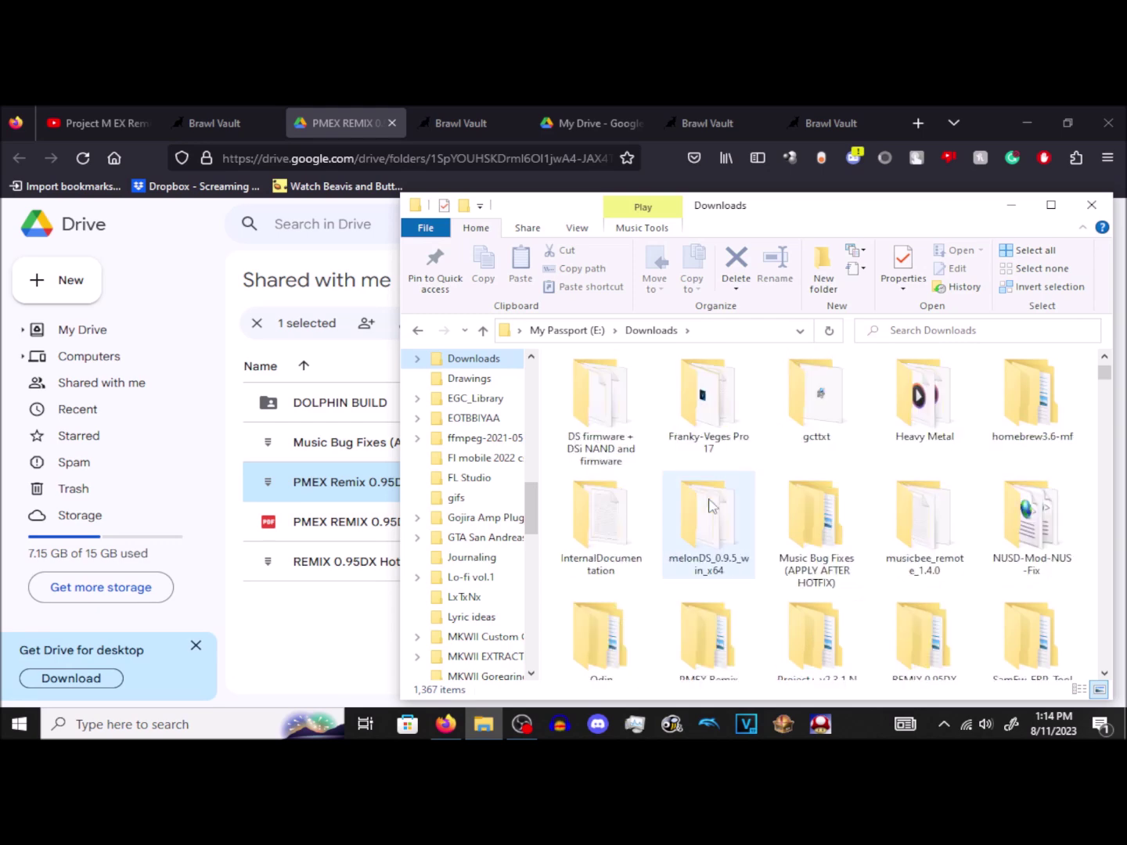
scroll(721, 544, down, 1)
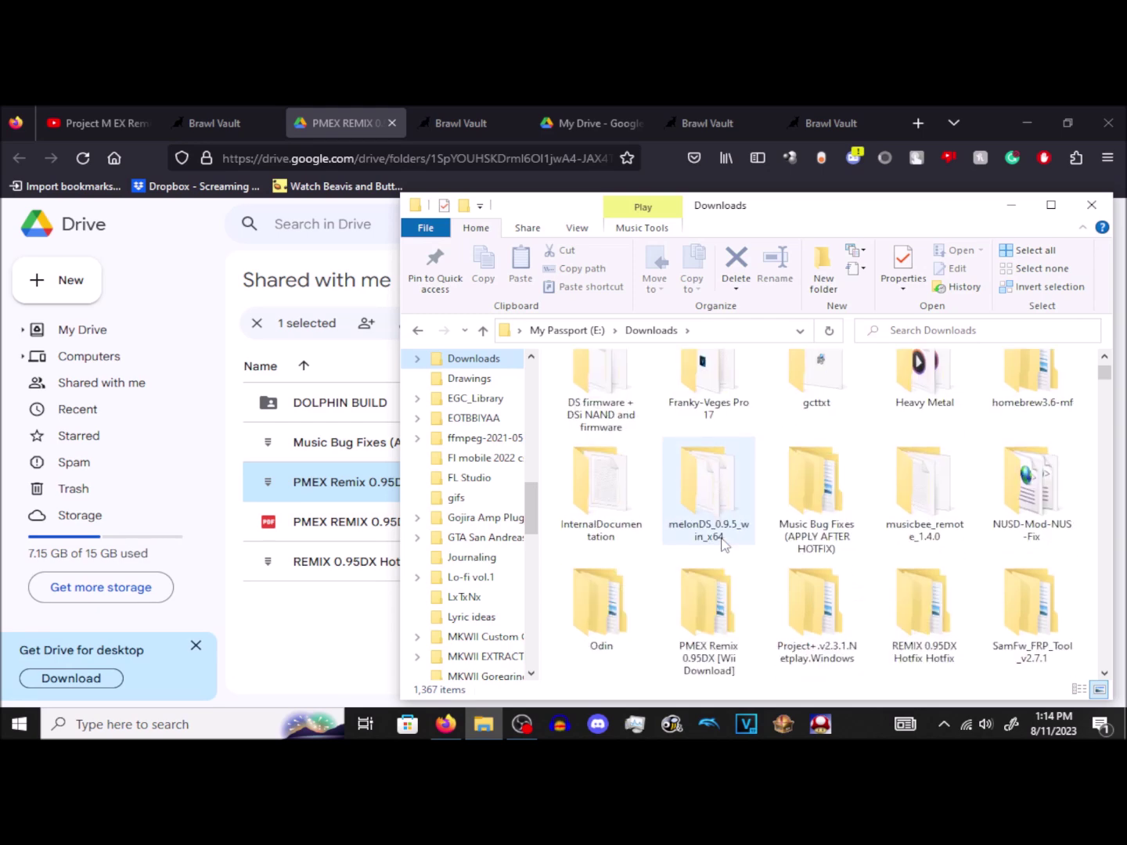
double_click(706, 660)
double_click(693, 384)
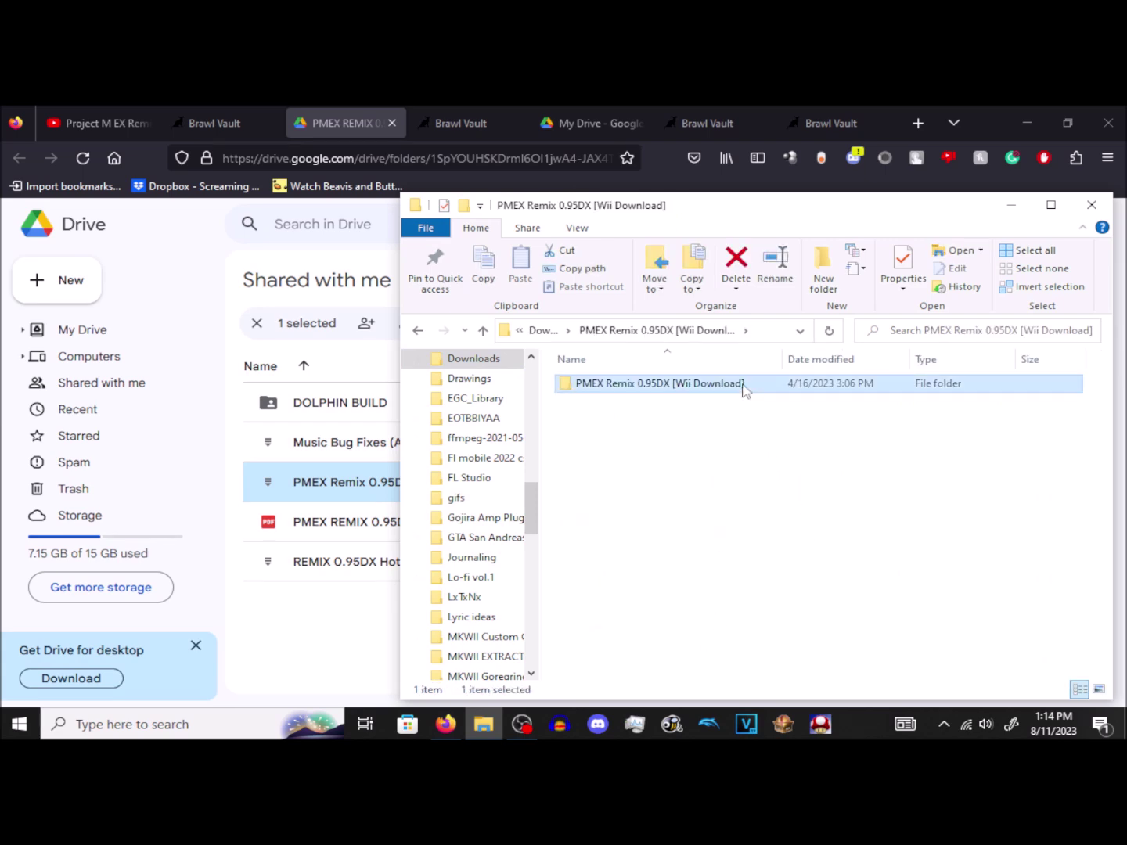
drag(663, 677, 546, 352)
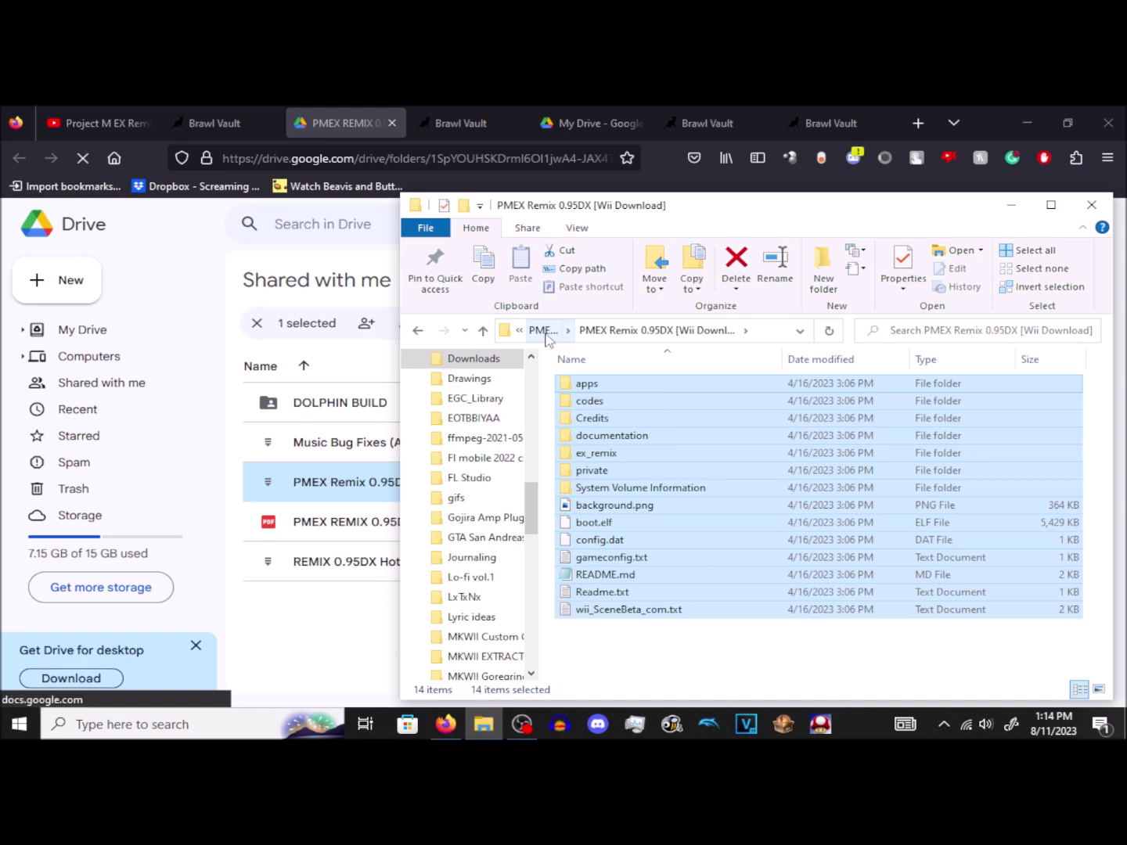
Leave the inner folder and open PMEX Remix 0.95DX [Wii Download].rar from Downloads in WinRAR, shifting its window aside.
click(545, 333)
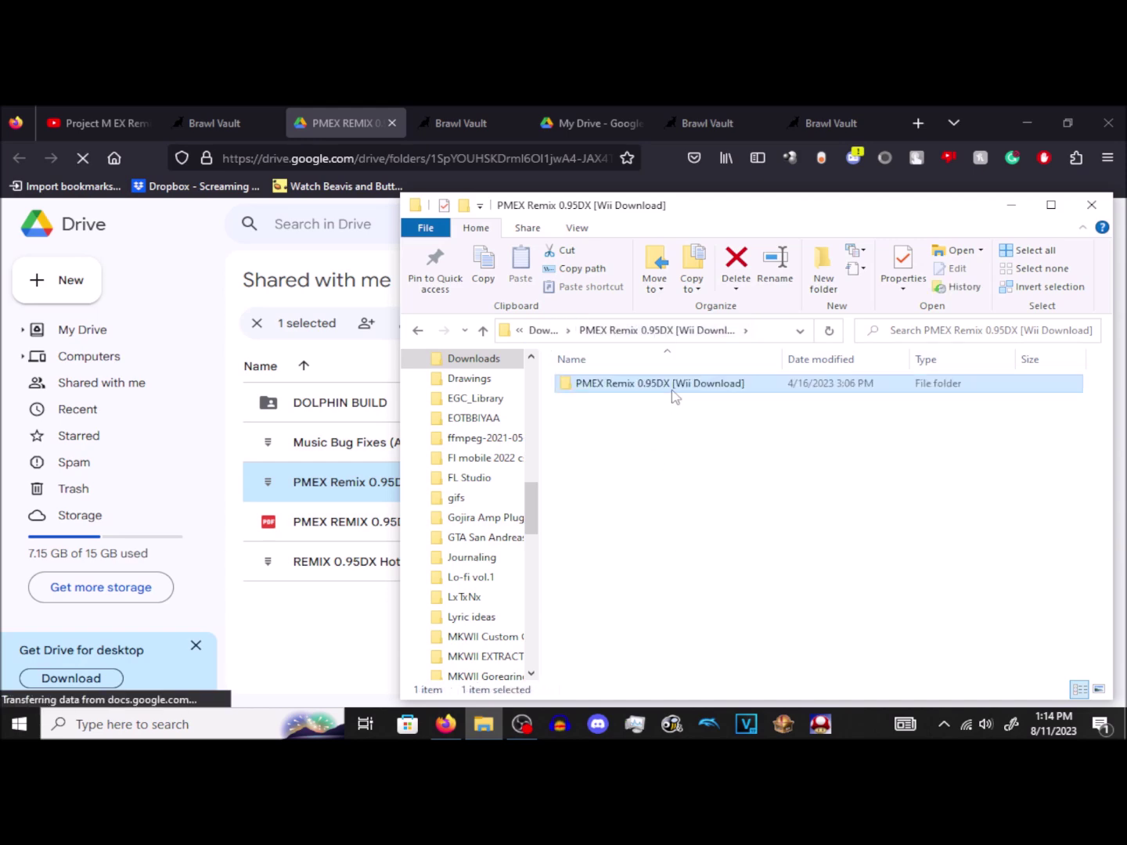
double_click(675, 391)
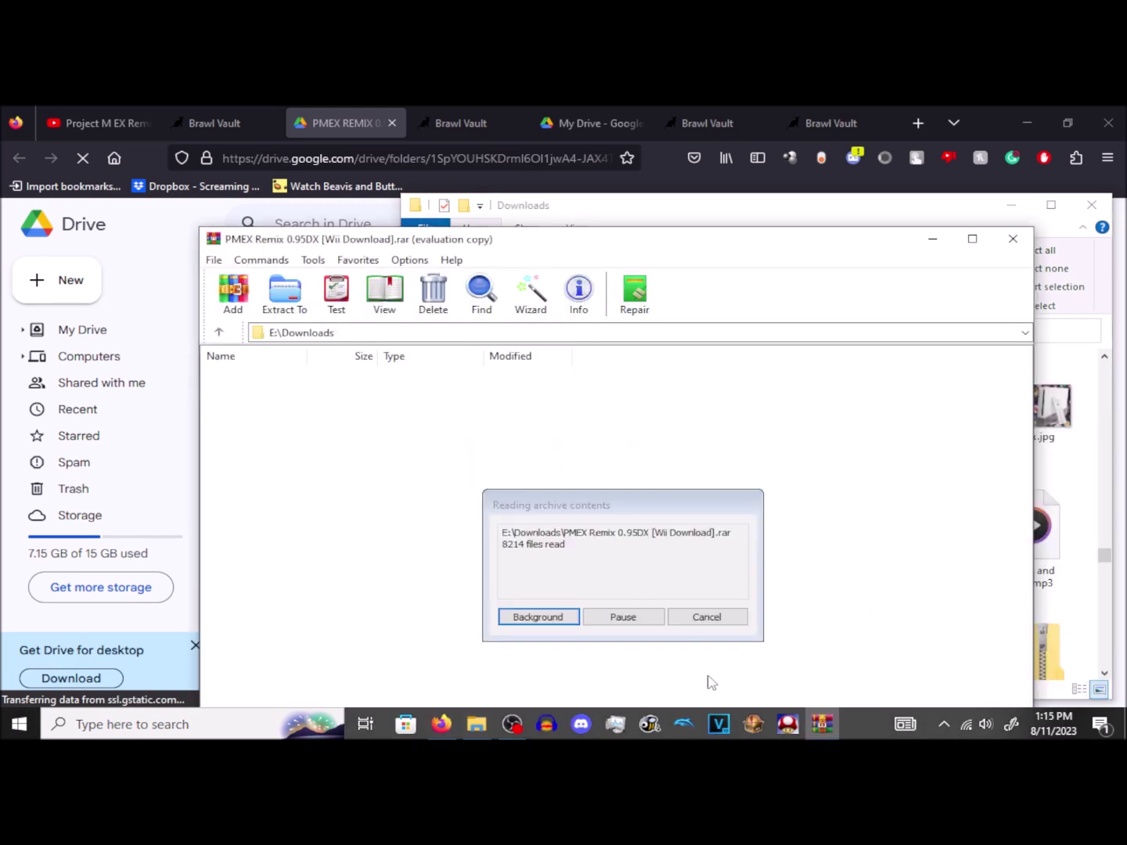
click(896, 141)
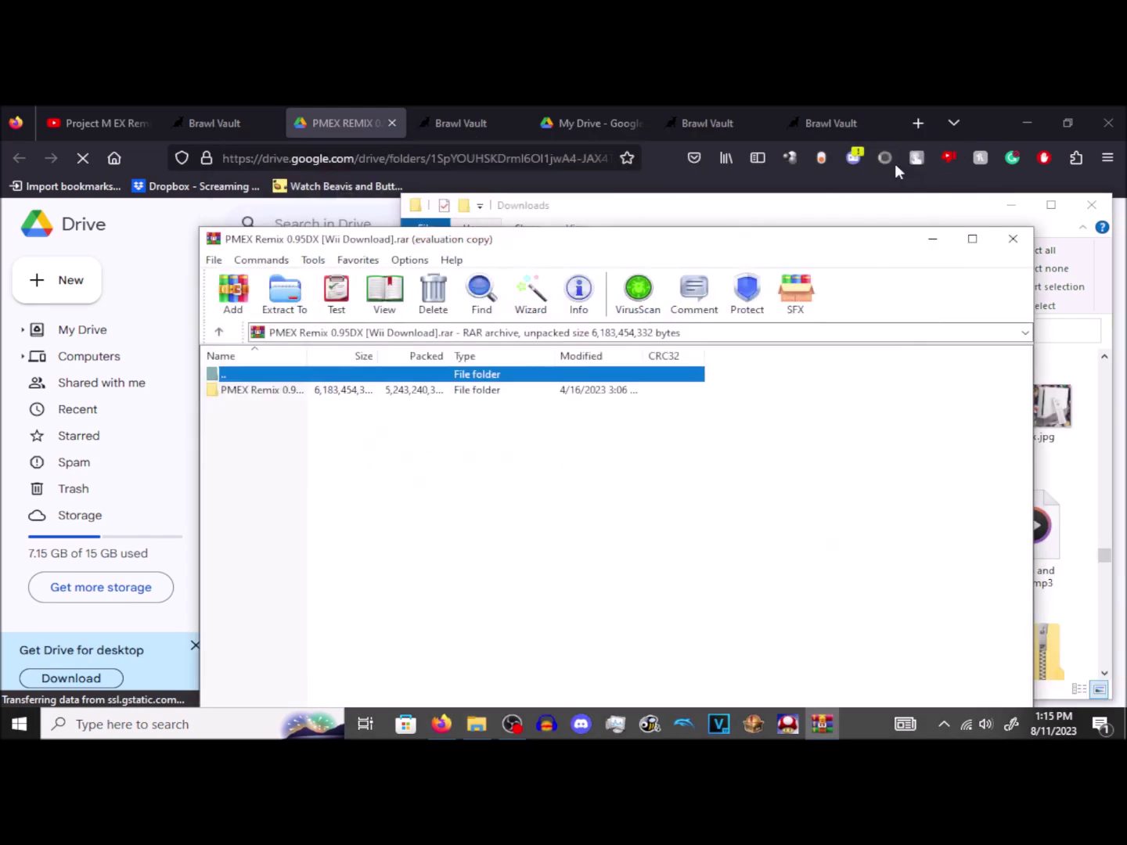
drag(610, 249, 943, 248)
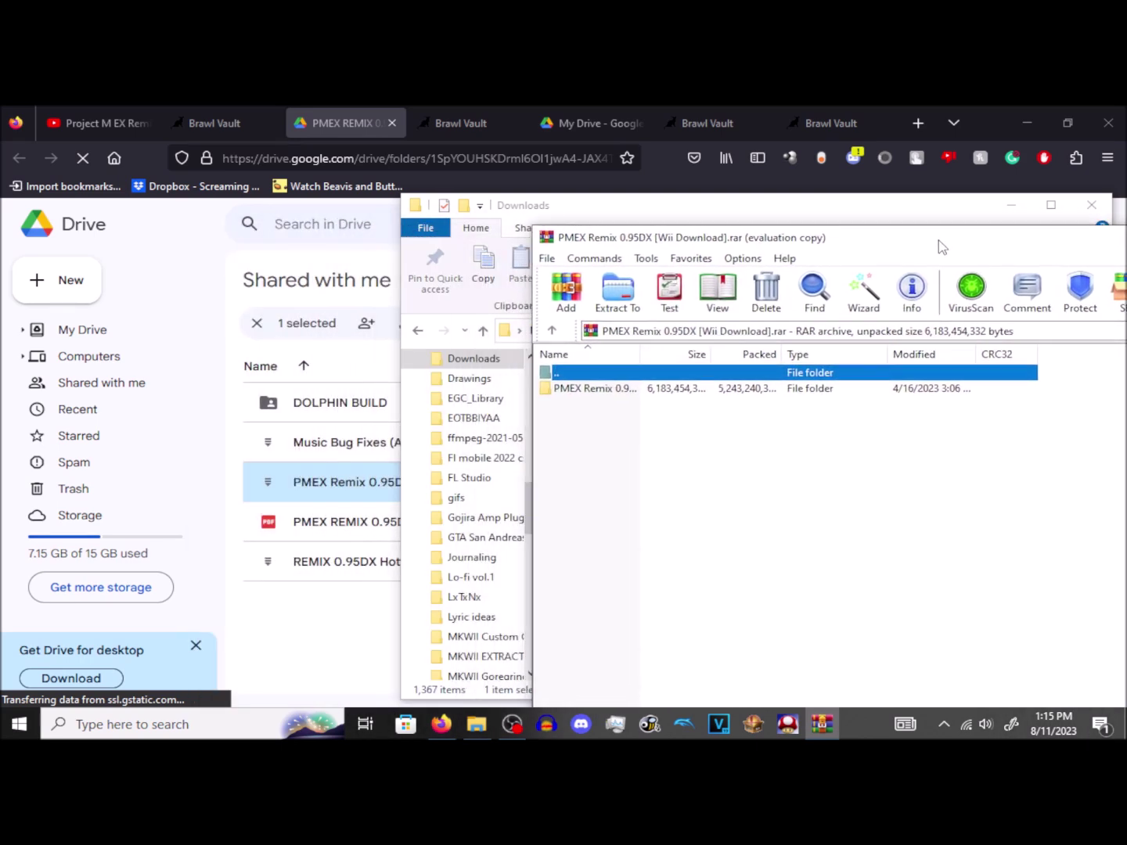
Arrange the Downloads folder window beside the WinRAR window and select the PMEX Remix 0.95DX folder in the archive.
click(475, 360)
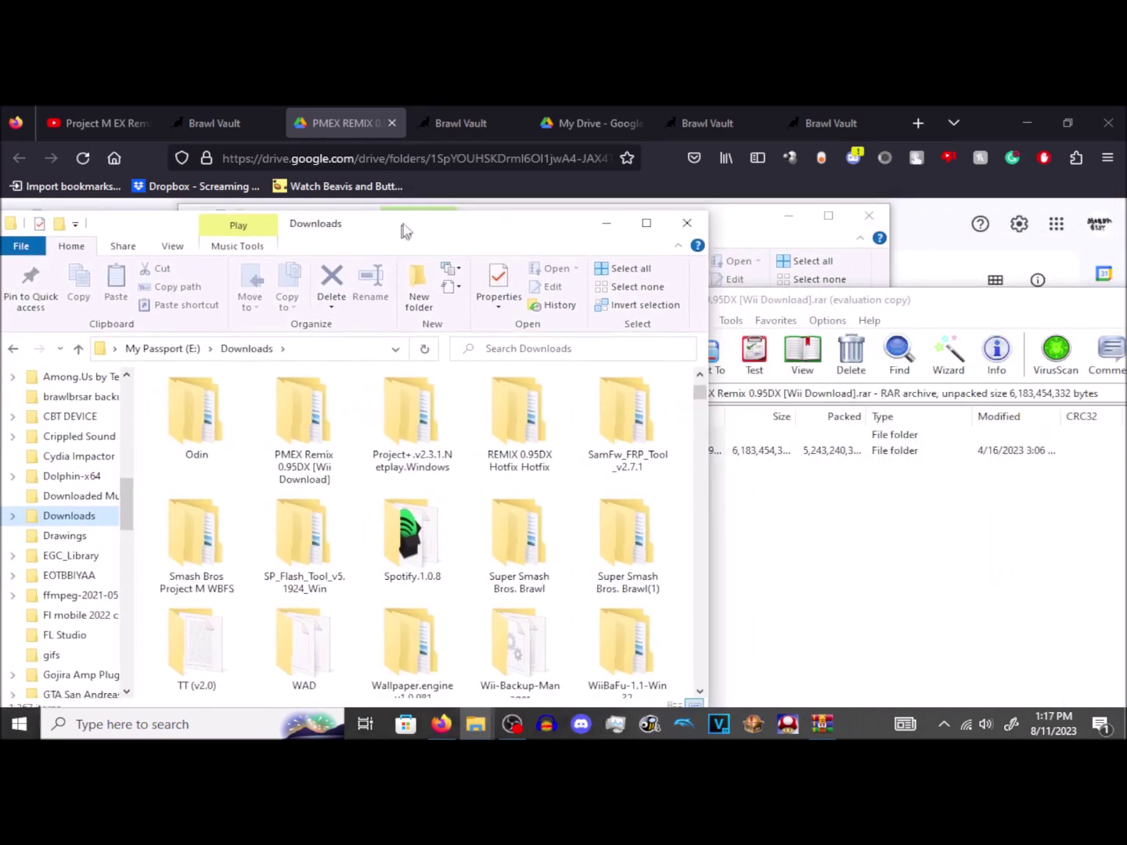
drag(403, 227, 431, 212)
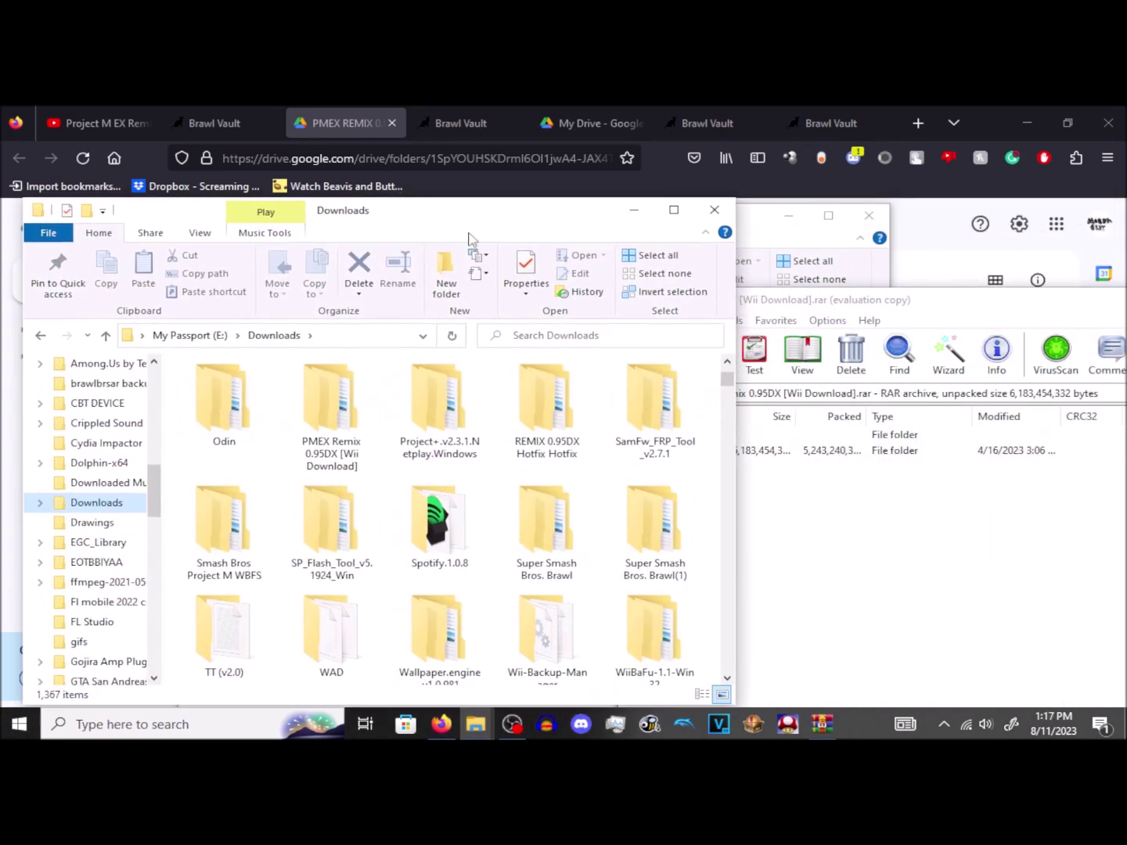
click(983, 314)
drag(673, 458, 604, 337)
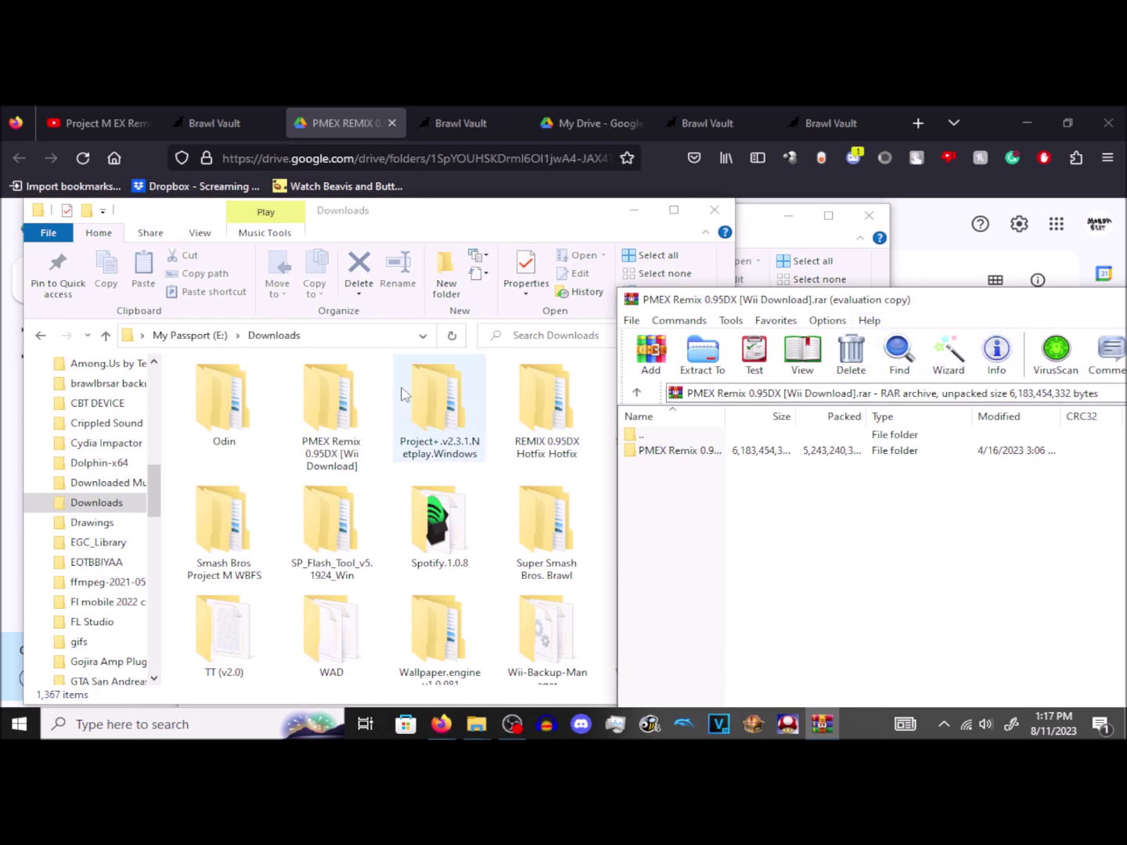
click(692, 455)
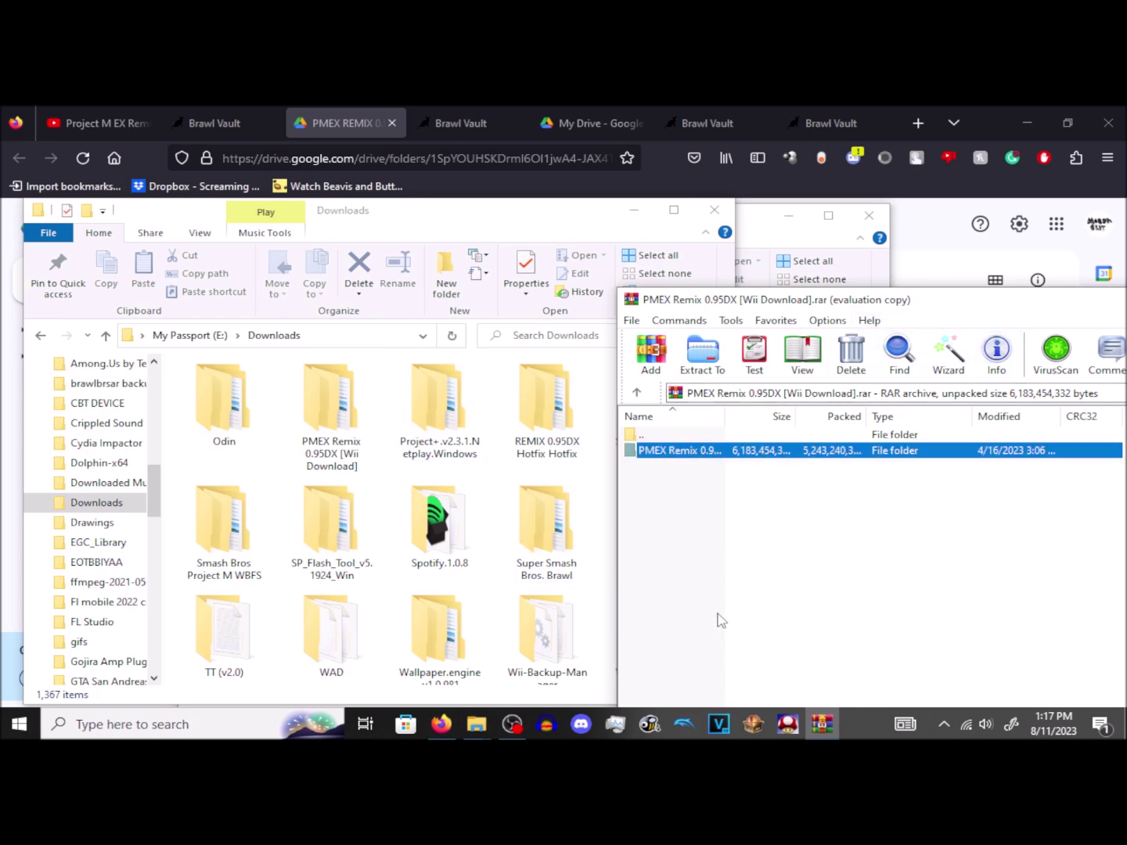
Open the PMEX Remix 0.95DX folder inside the archive and the extracted PMEX Remix 0.95DX [Wii Download] folder in Downloads.
scroll(437, 546, down, 2)
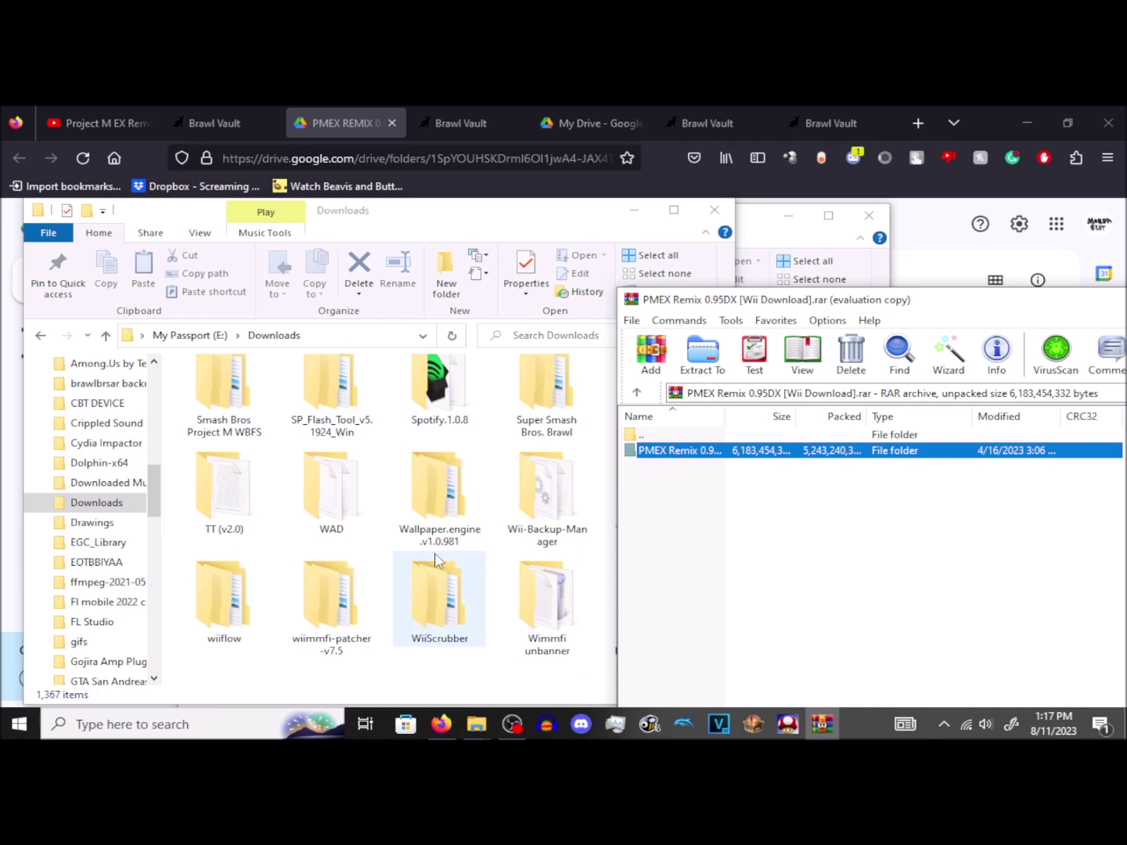
scroll(437, 559, up, 5)
scroll(429, 578, down, 1)
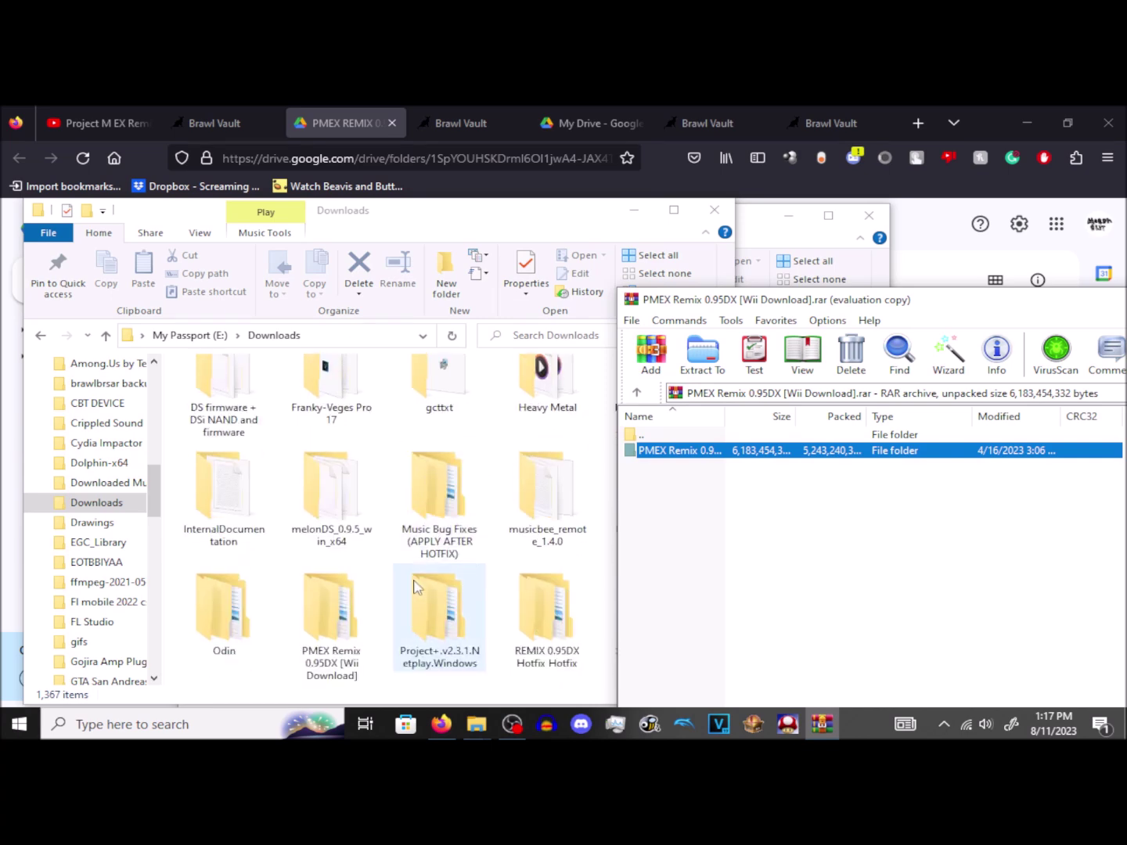
double_click(666, 452)
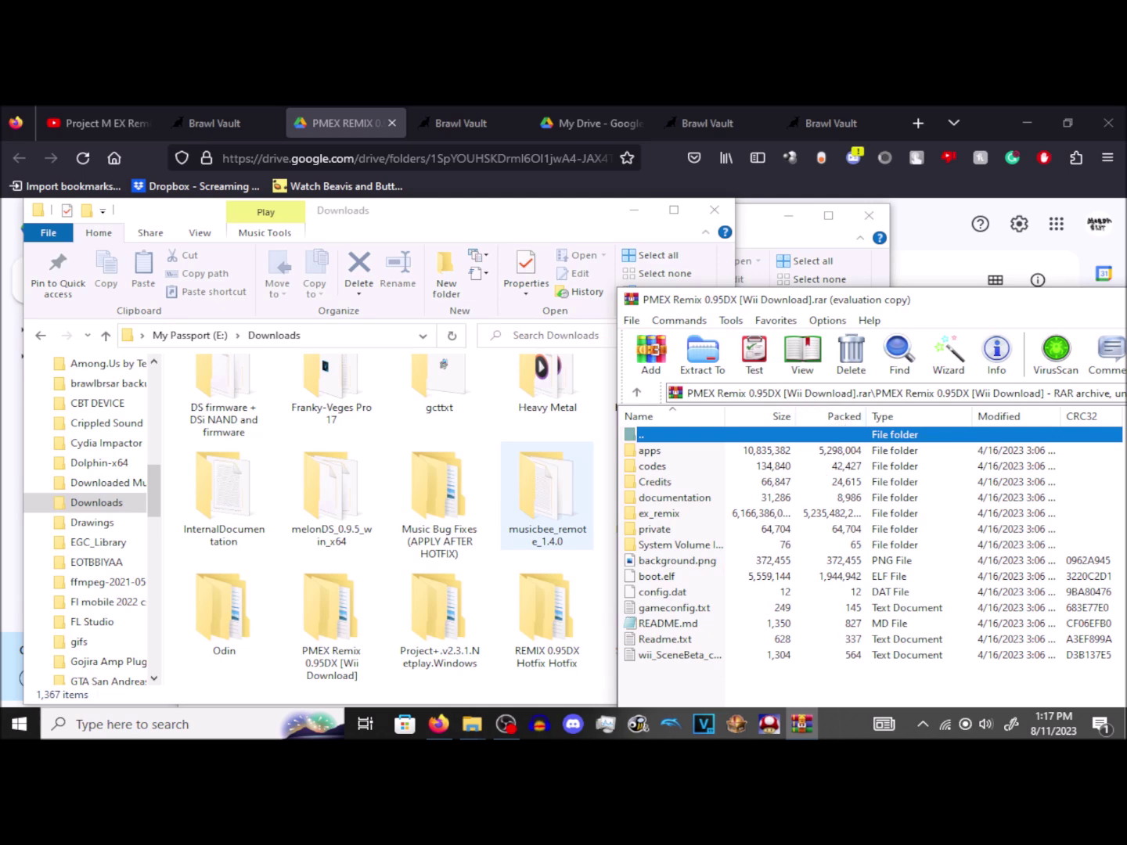
double_click(353, 640)
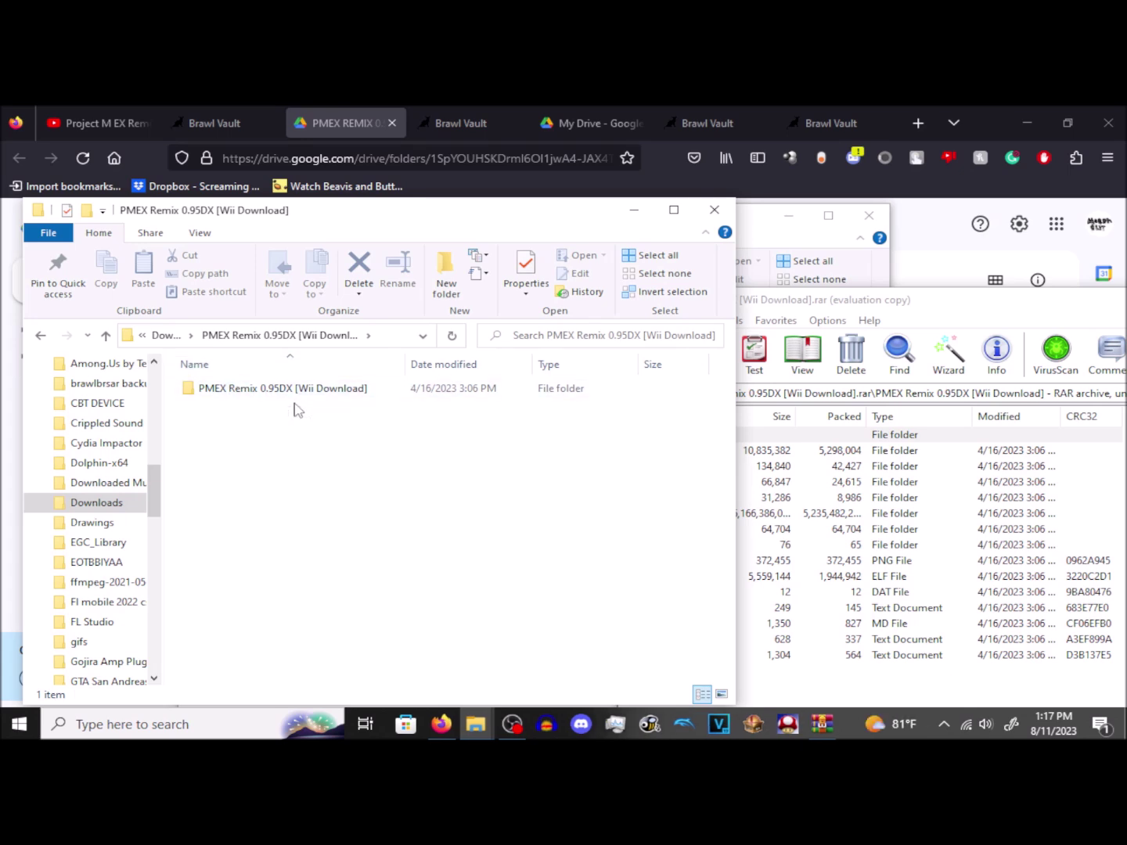
Return to the archive's top level in WinRAR and select the PMEX Remix 0.95DX folder.
click(940, 326)
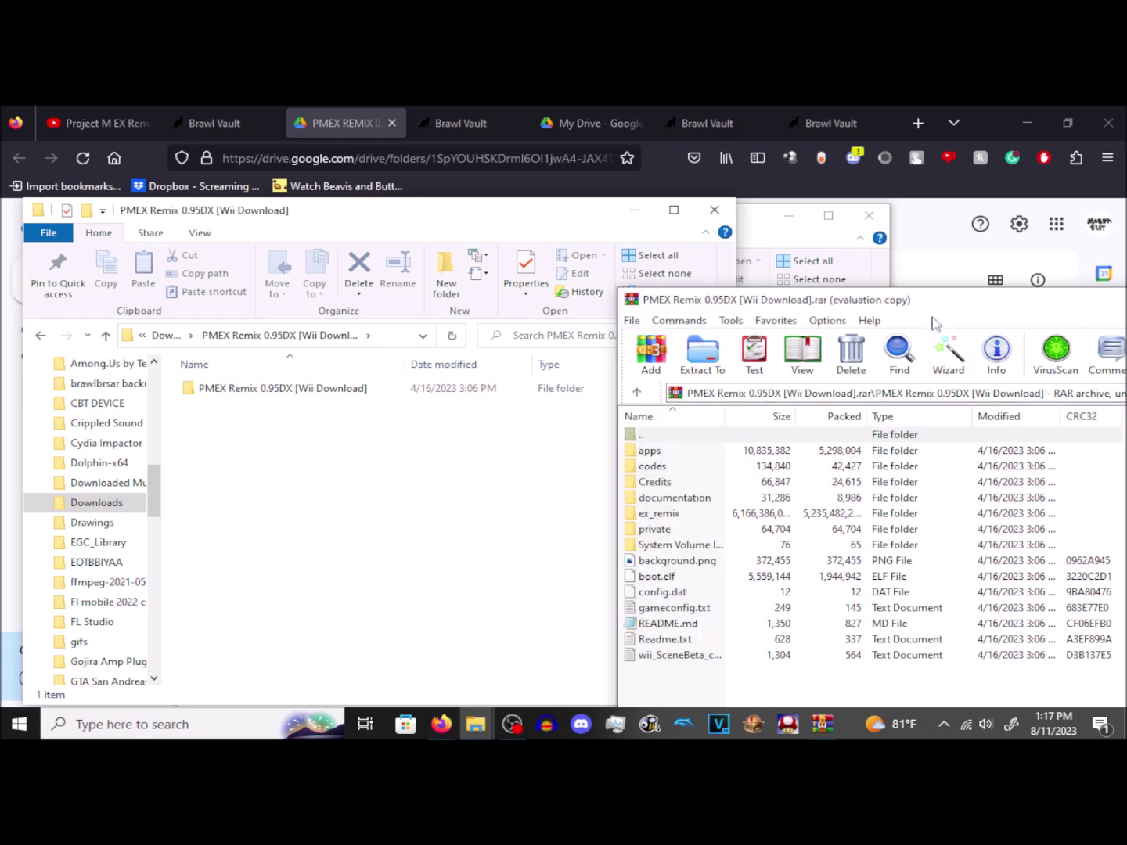
click(638, 393)
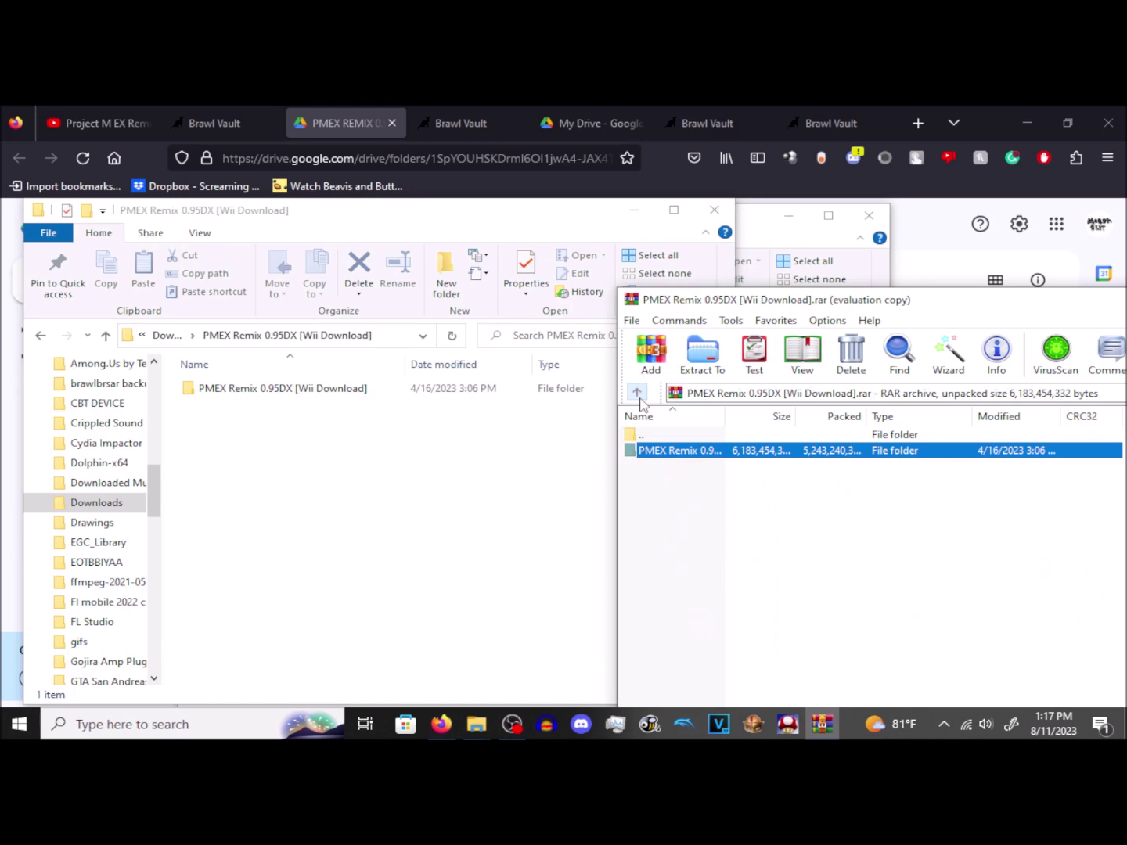
click(704, 475)
click(722, 457)
Open the inner extracted PMEX Remix folder beside the Removable Disk (H:) window, and check the drive's codes folder before returning to its root.
double_click(317, 390)
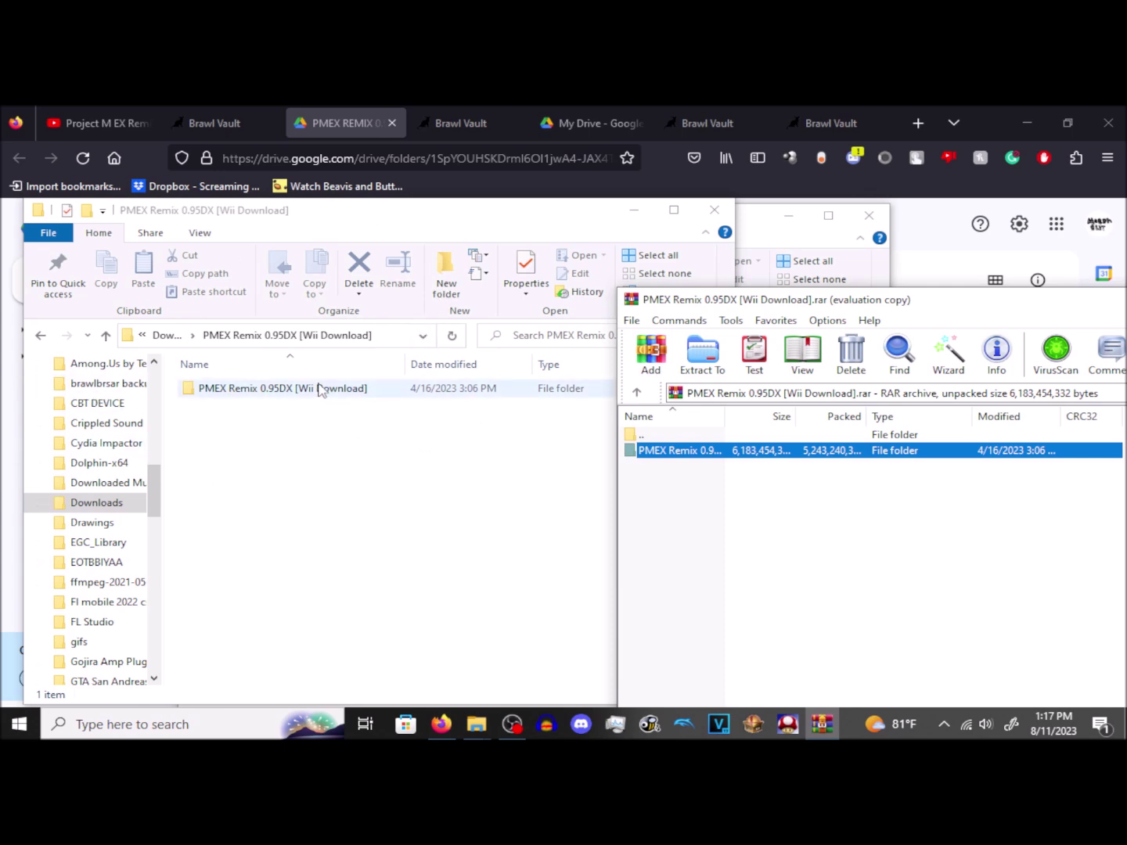
drag(320, 221, 832, 241)
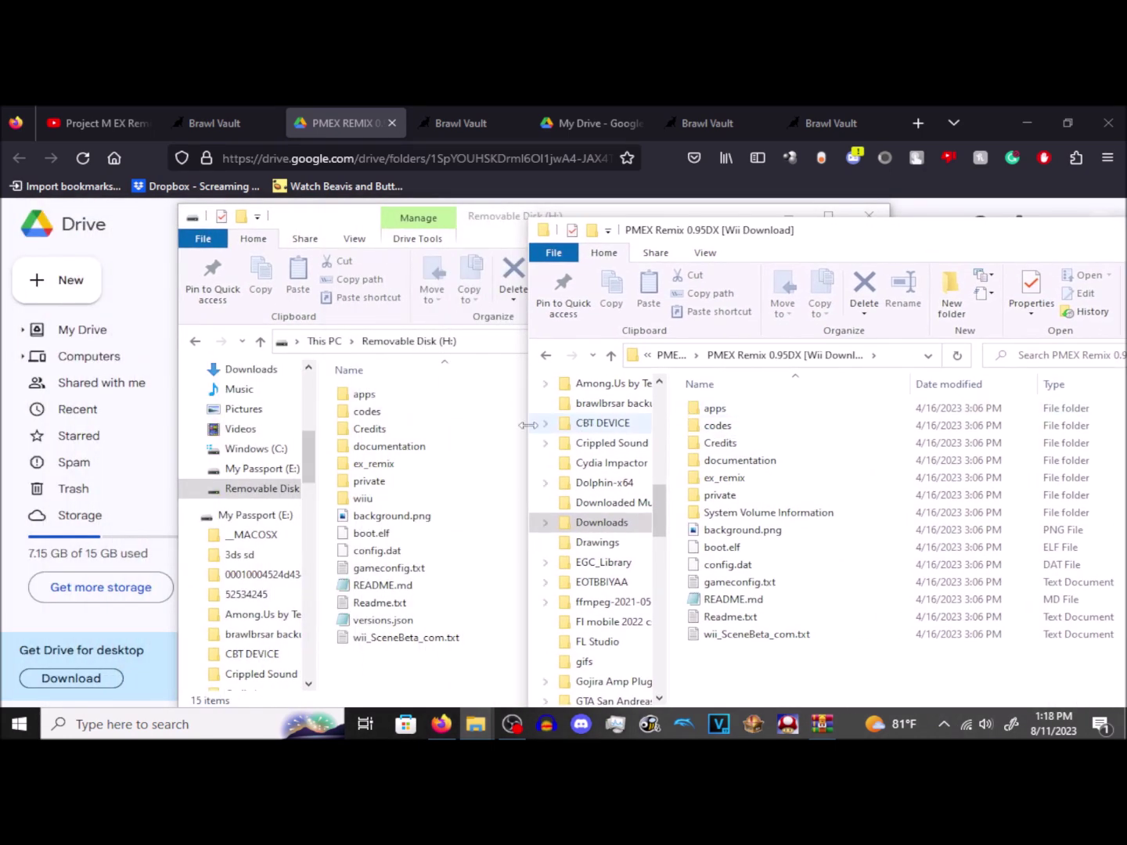
double_click(434, 415)
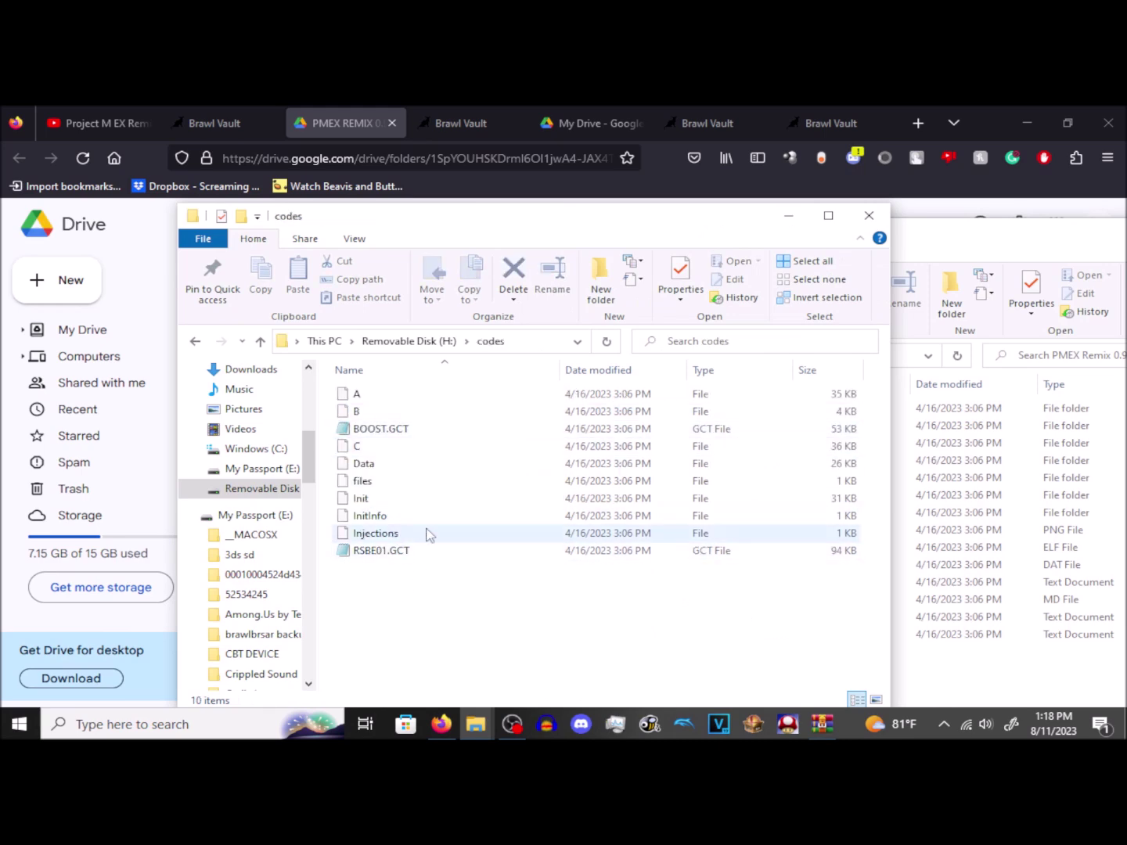
click(1025, 249)
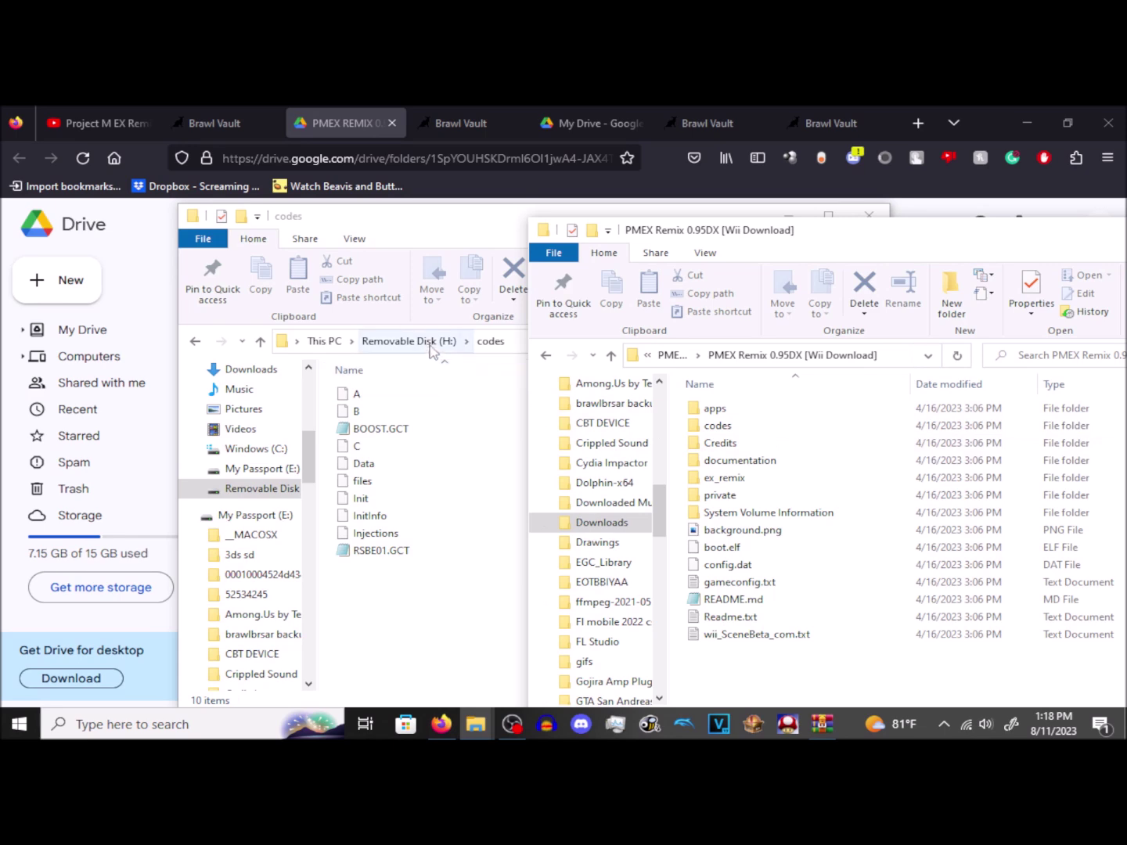
click(429, 349)
click(985, 248)
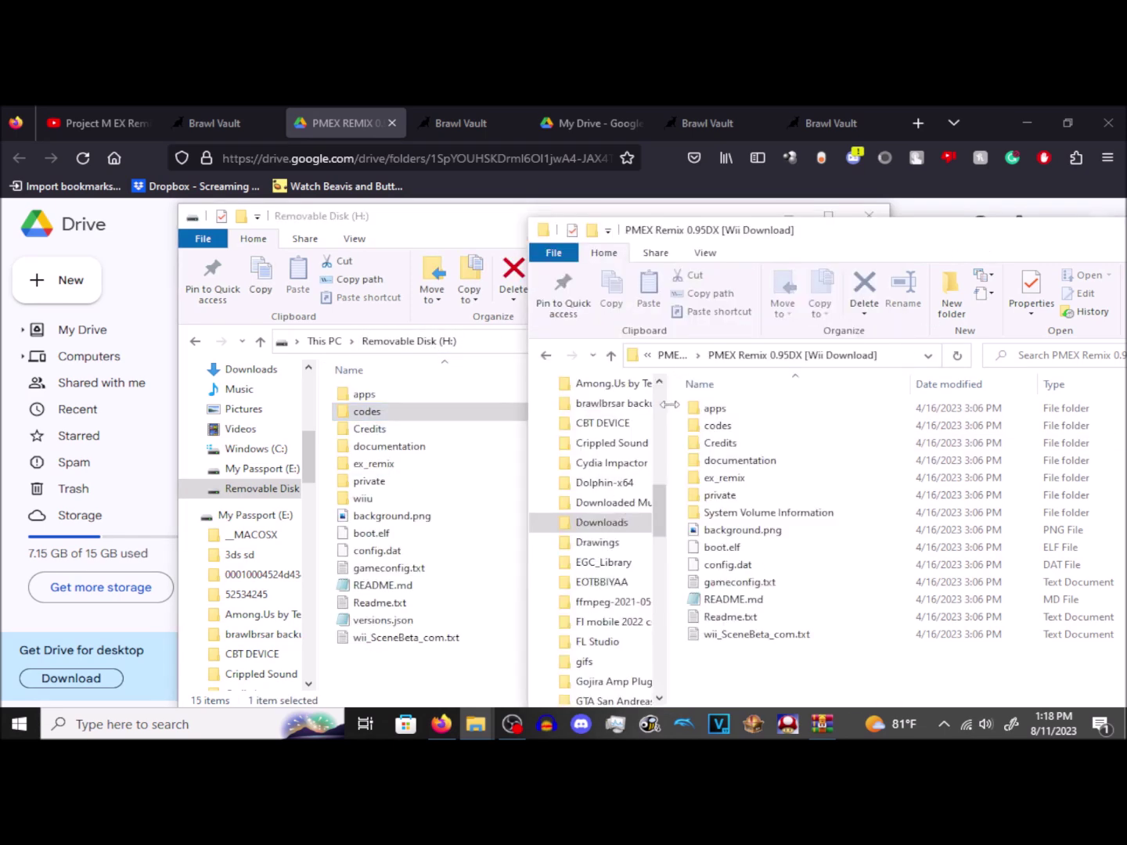
Copy all the contents of the extracted PMEX Remix 0.95DX [Wii Download] folder to the root of Removable Disk (H:).
drag(689, 407, 708, 415)
drag(743, 673, 468, 666)
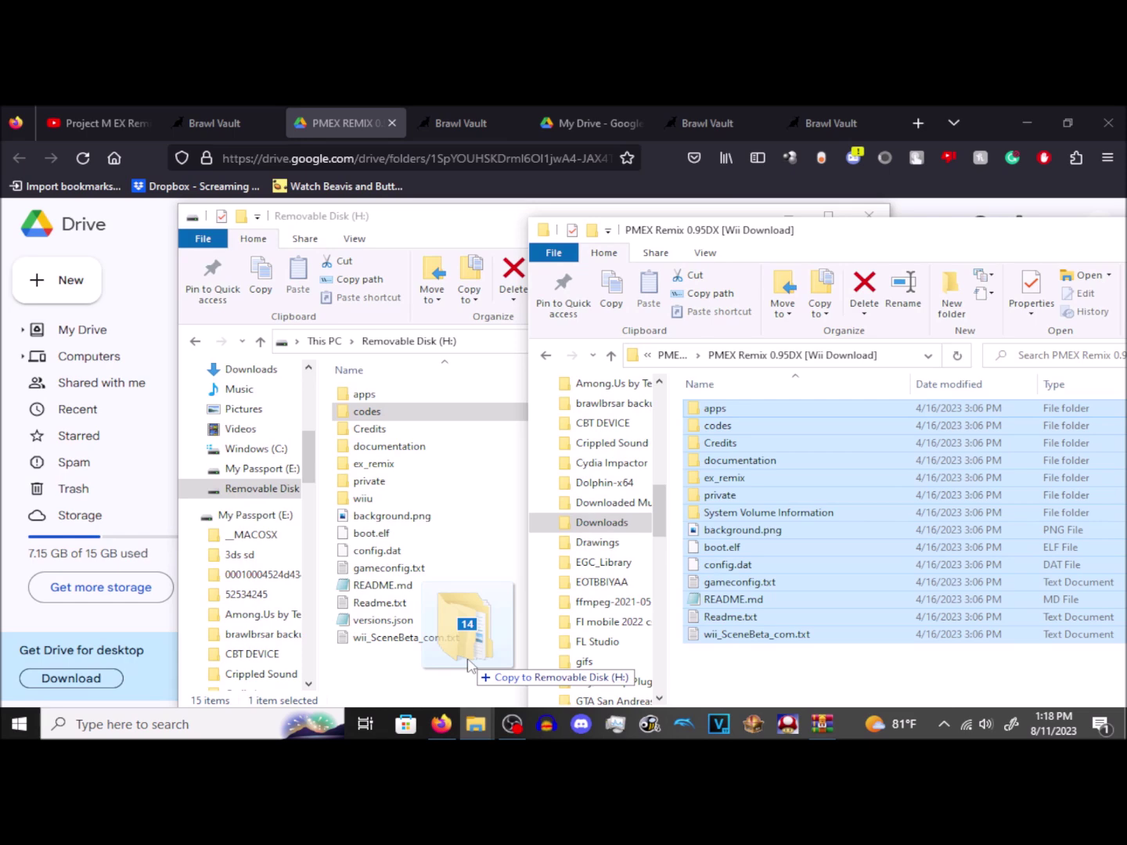
drag(468, 666, 443, 678)
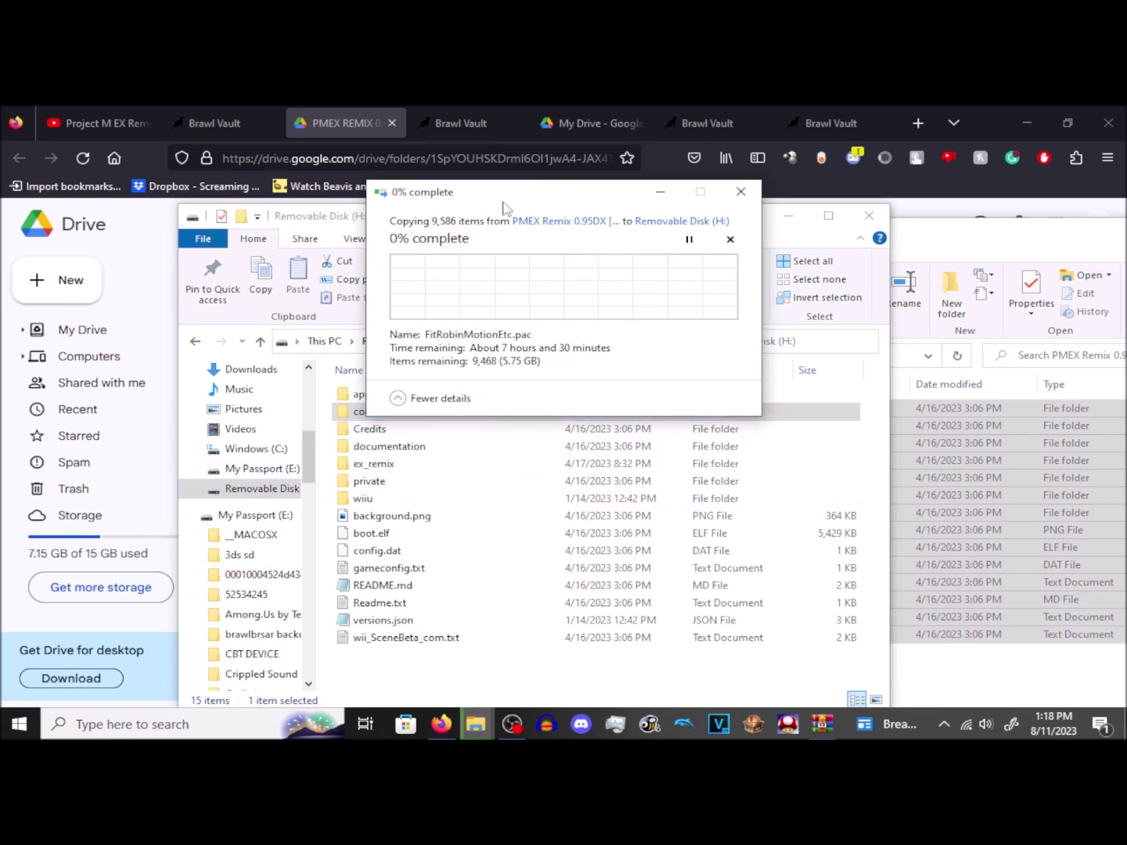
drag(505, 208, 628, 341)
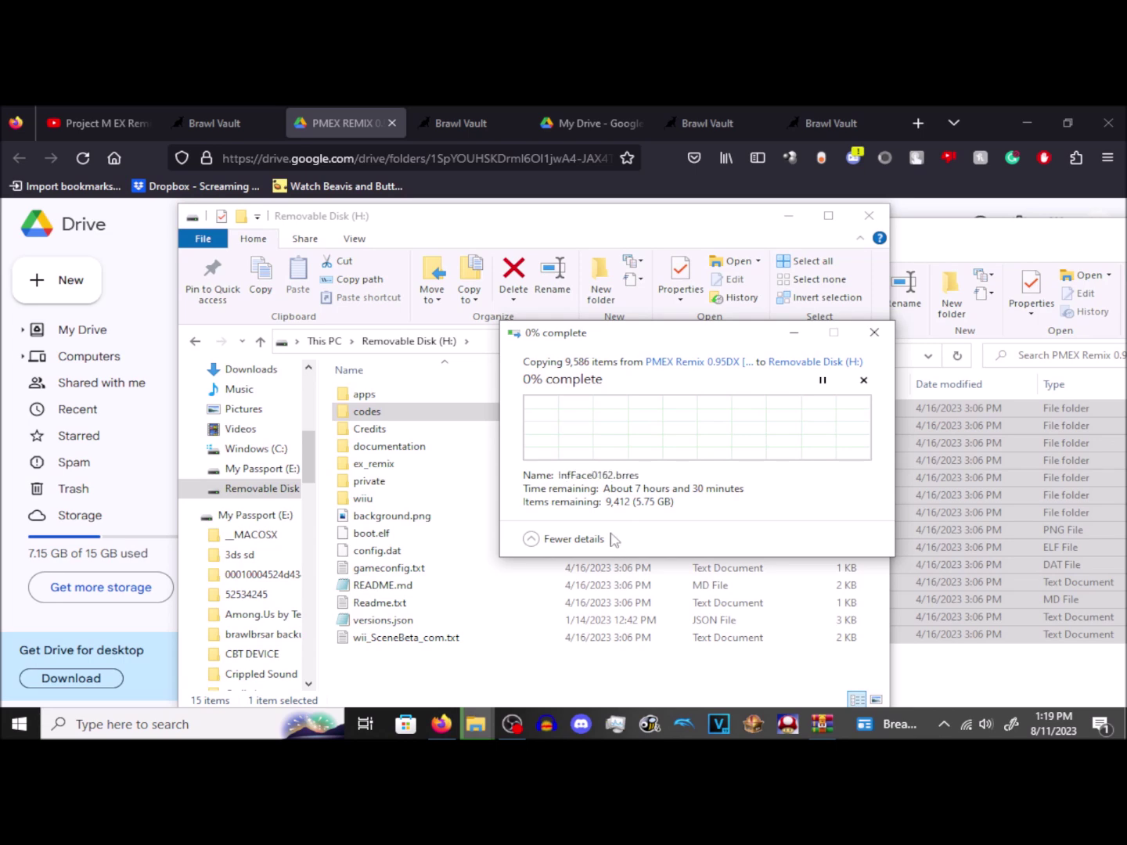
click(534, 656)
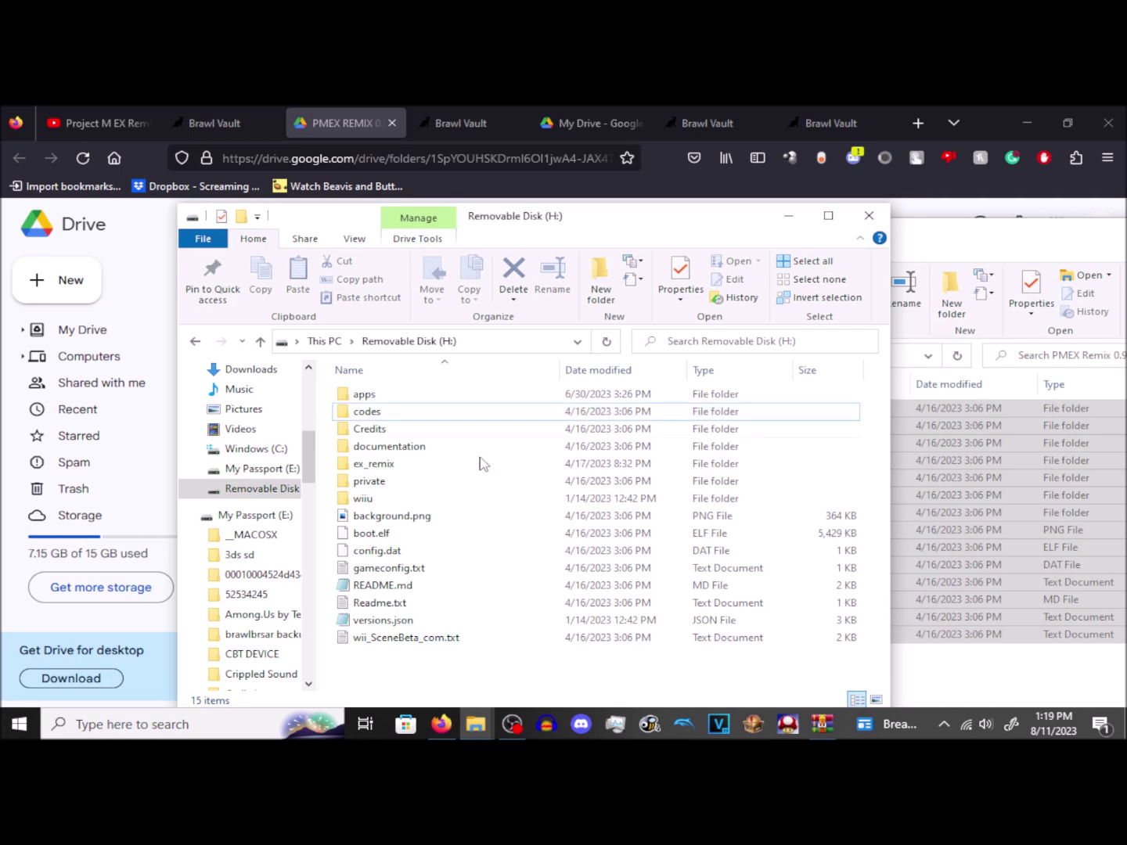
Compare the files in the codes folder on Removable Disk (H:) with those in the extracted download's codes folder.
double_click(385, 419)
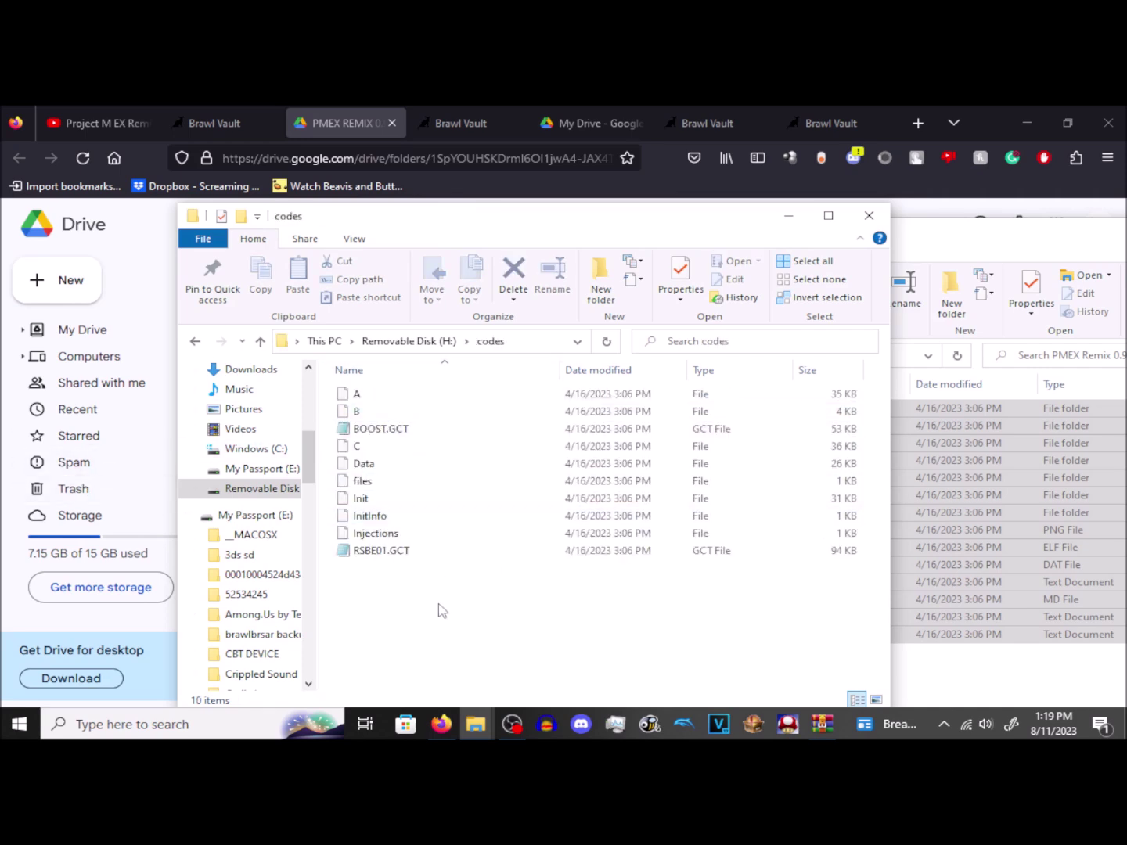
right_click(417, 590)
click(491, 585)
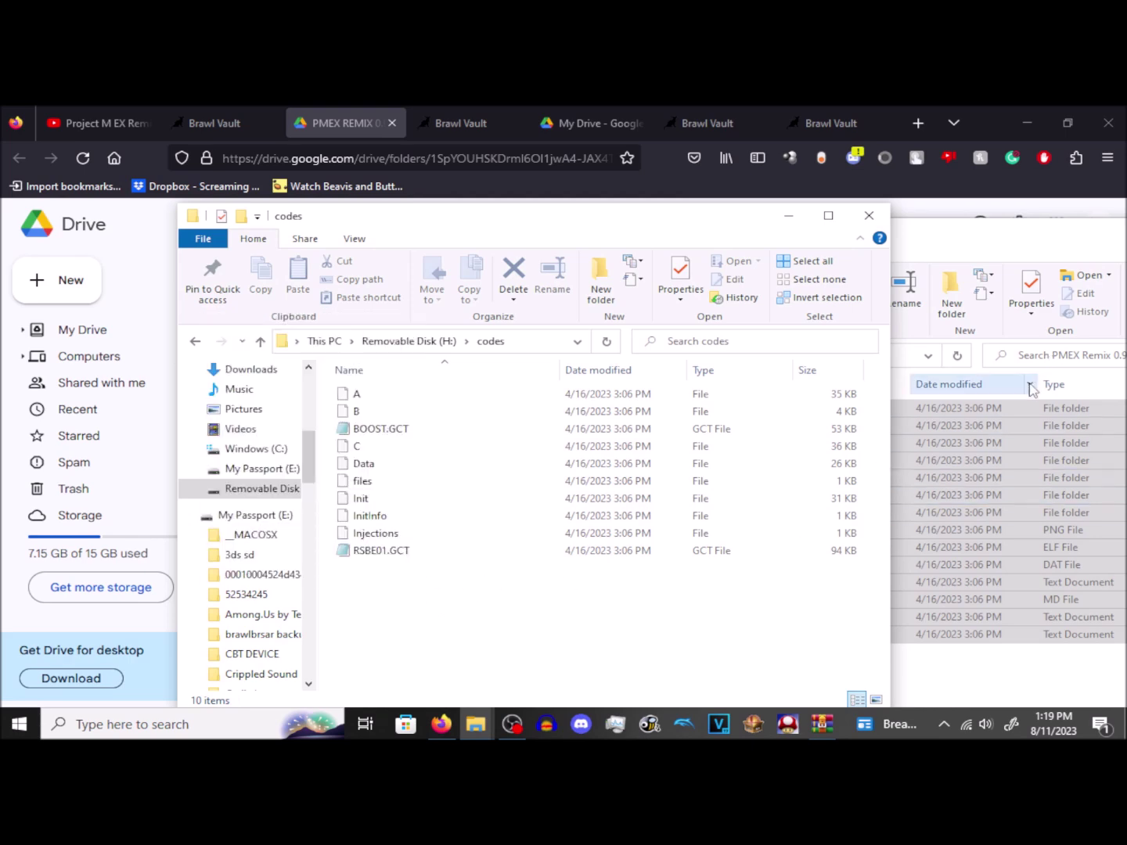
click(1092, 384)
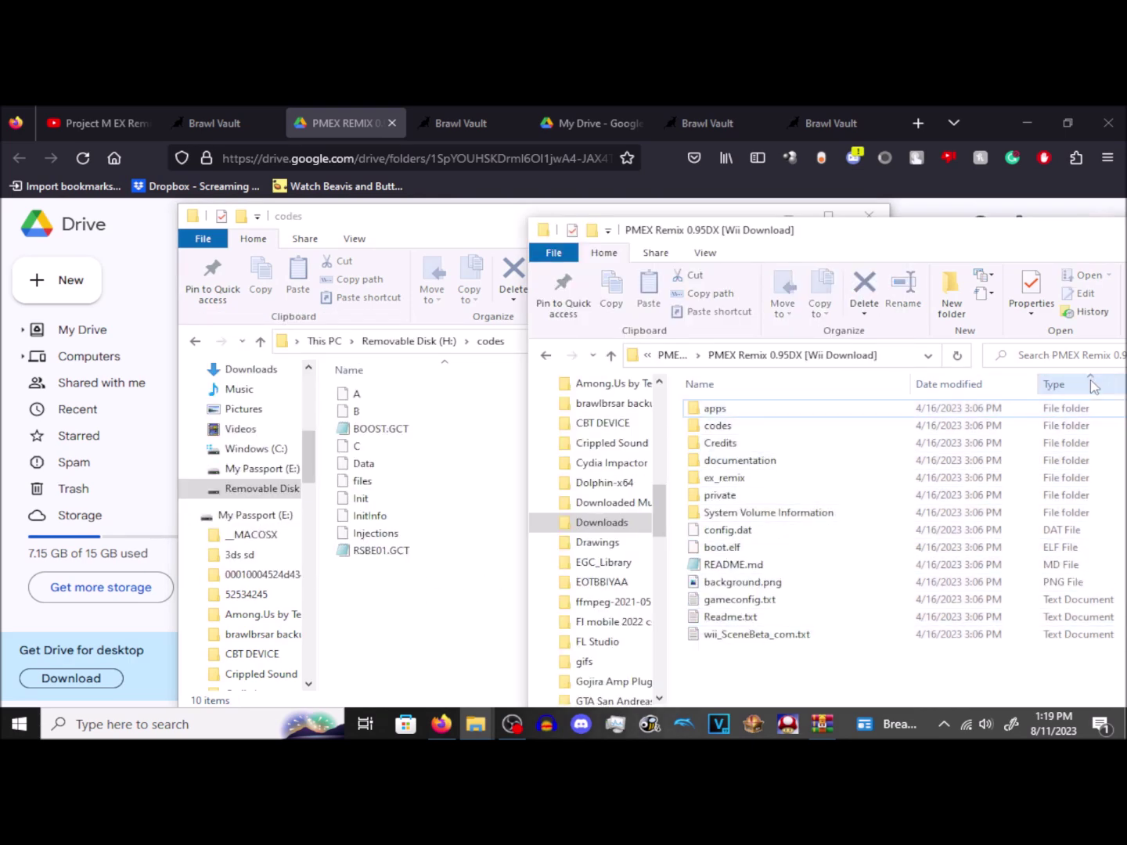
double_click(722, 430)
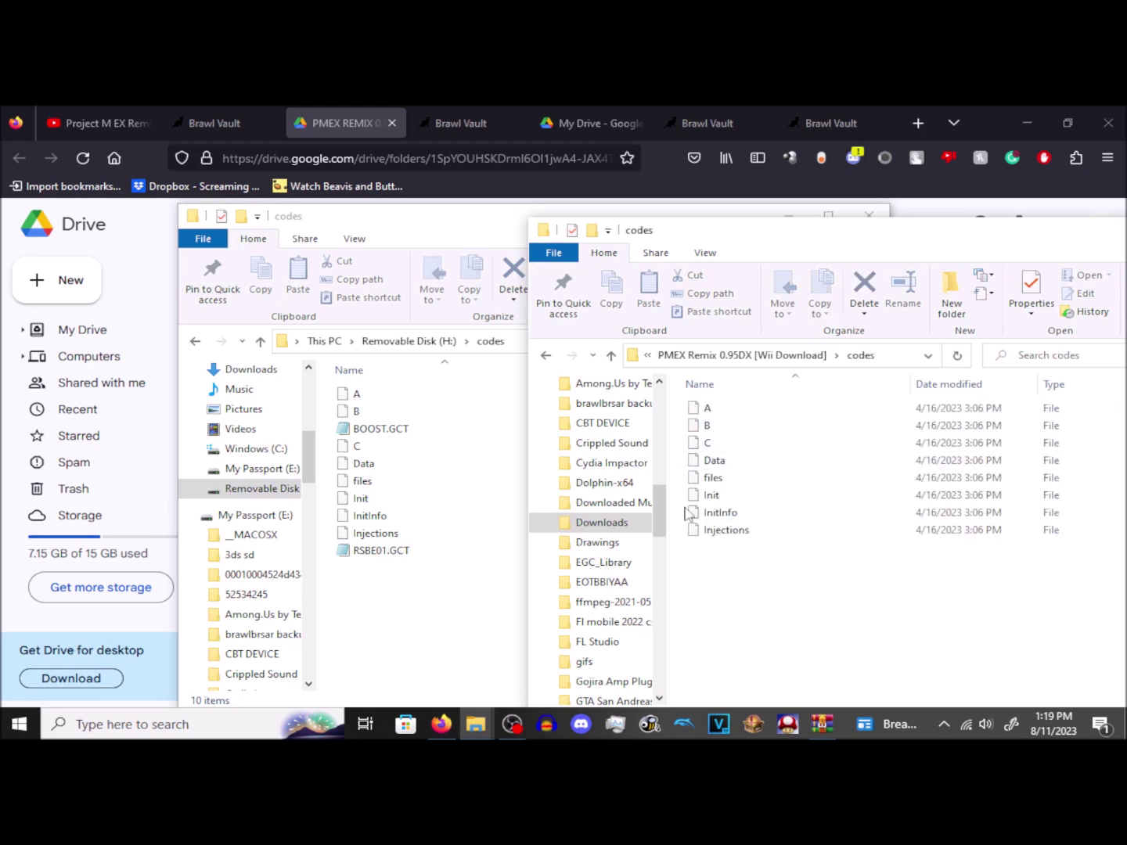
click(785, 361)
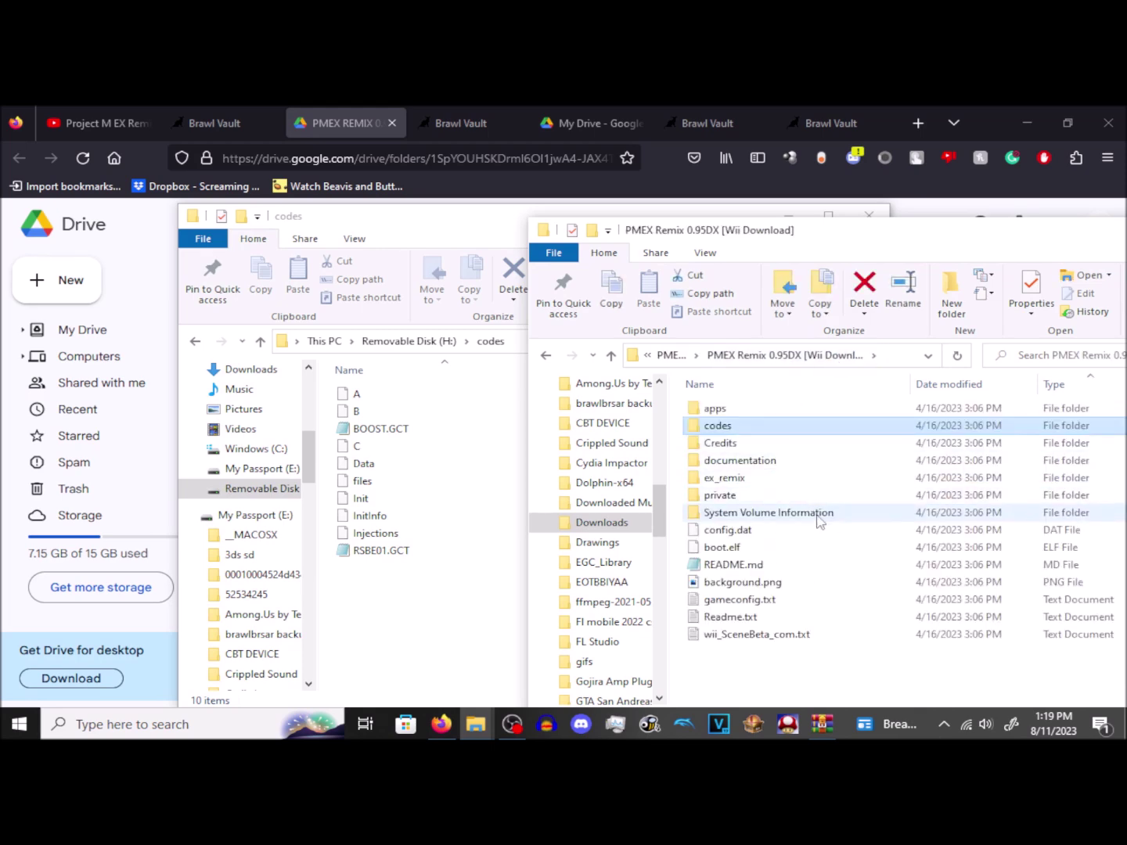
double_click(713, 427)
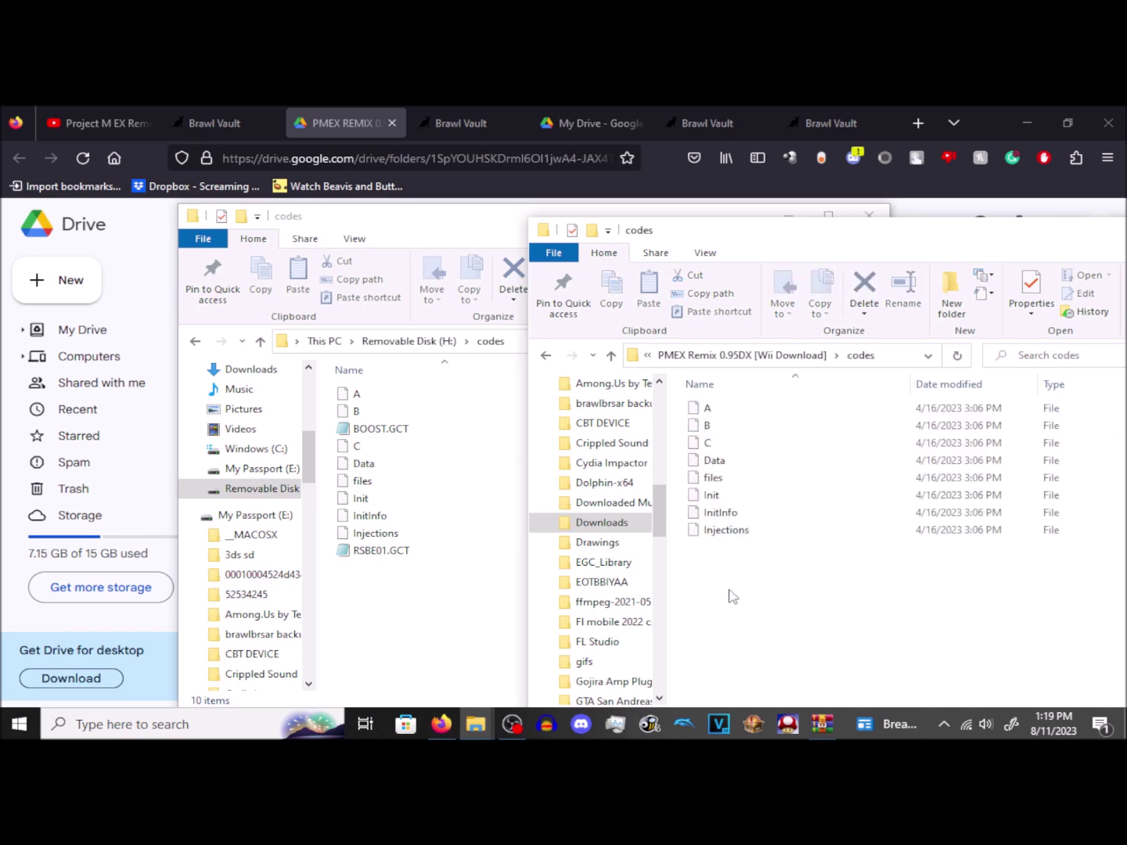
click(481, 623)
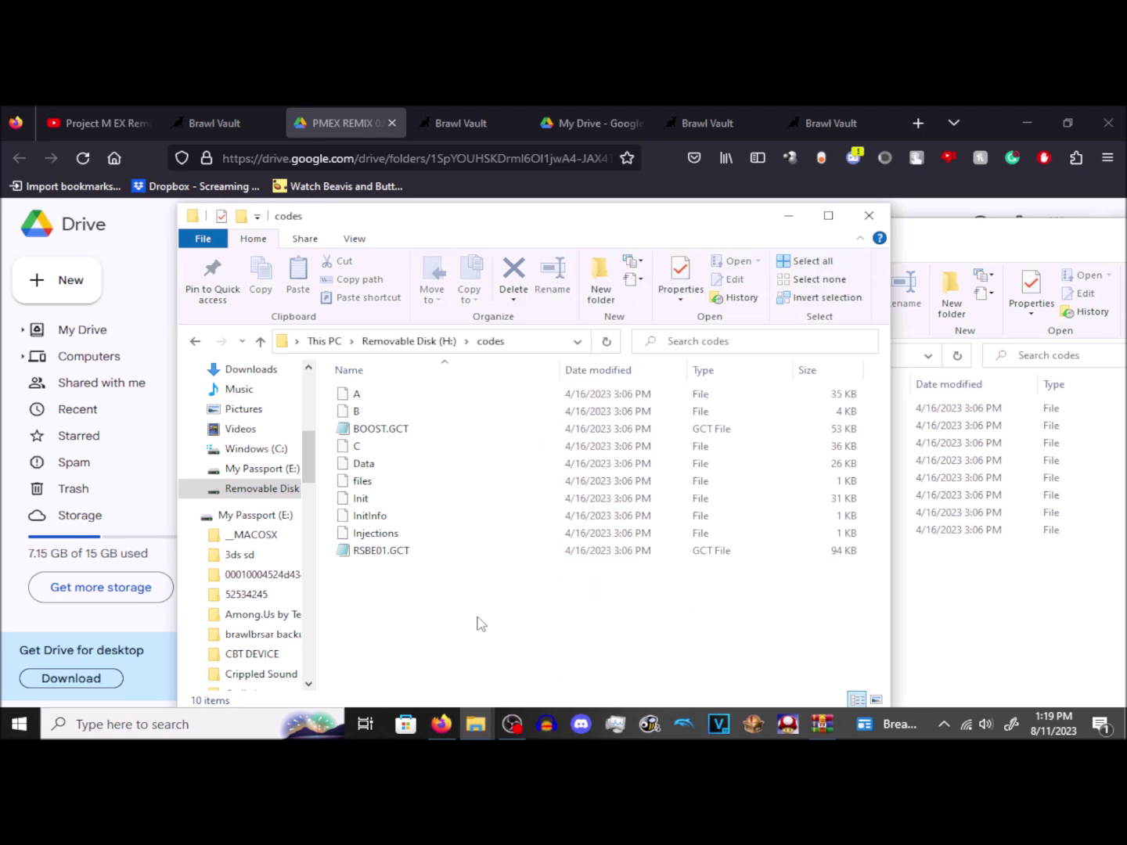
Check BOOST.GCT and RSBE01.GCT in the drive's codes folder and return to the root of Removable Disk (H:).
click(391, 432)
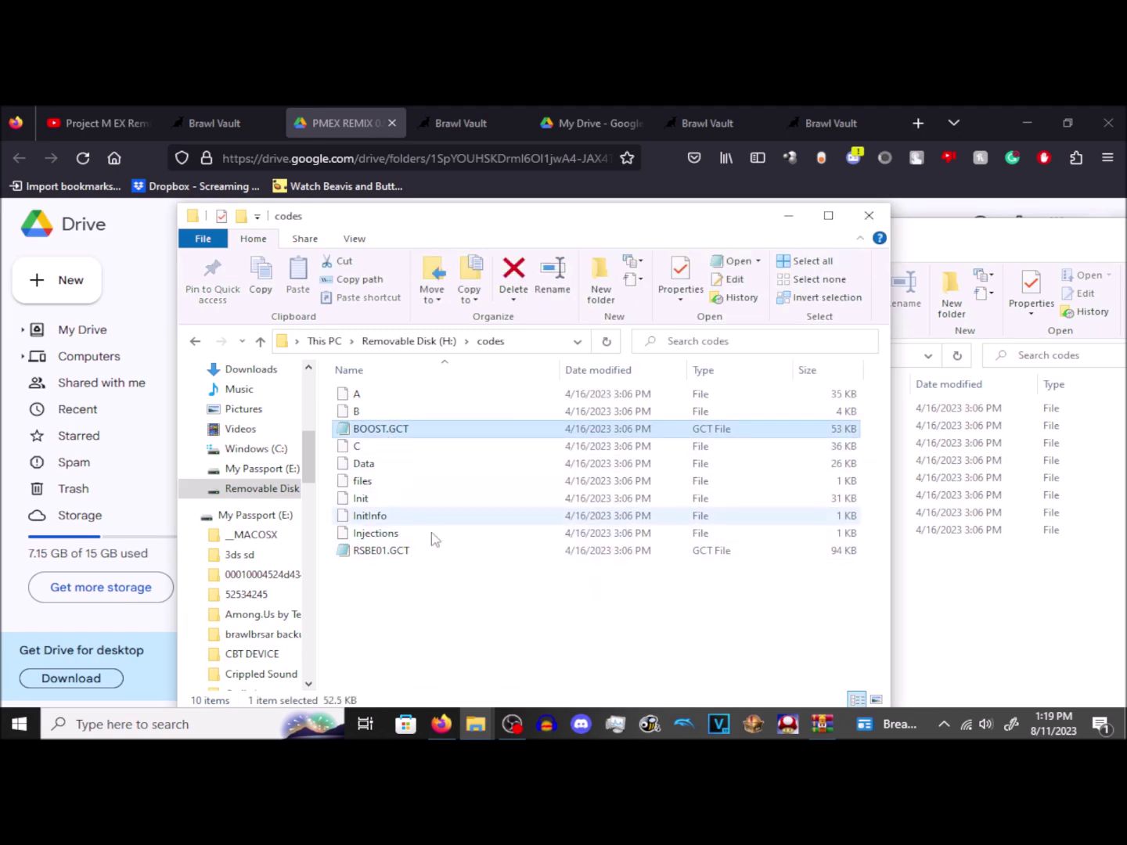
click(421, 553)
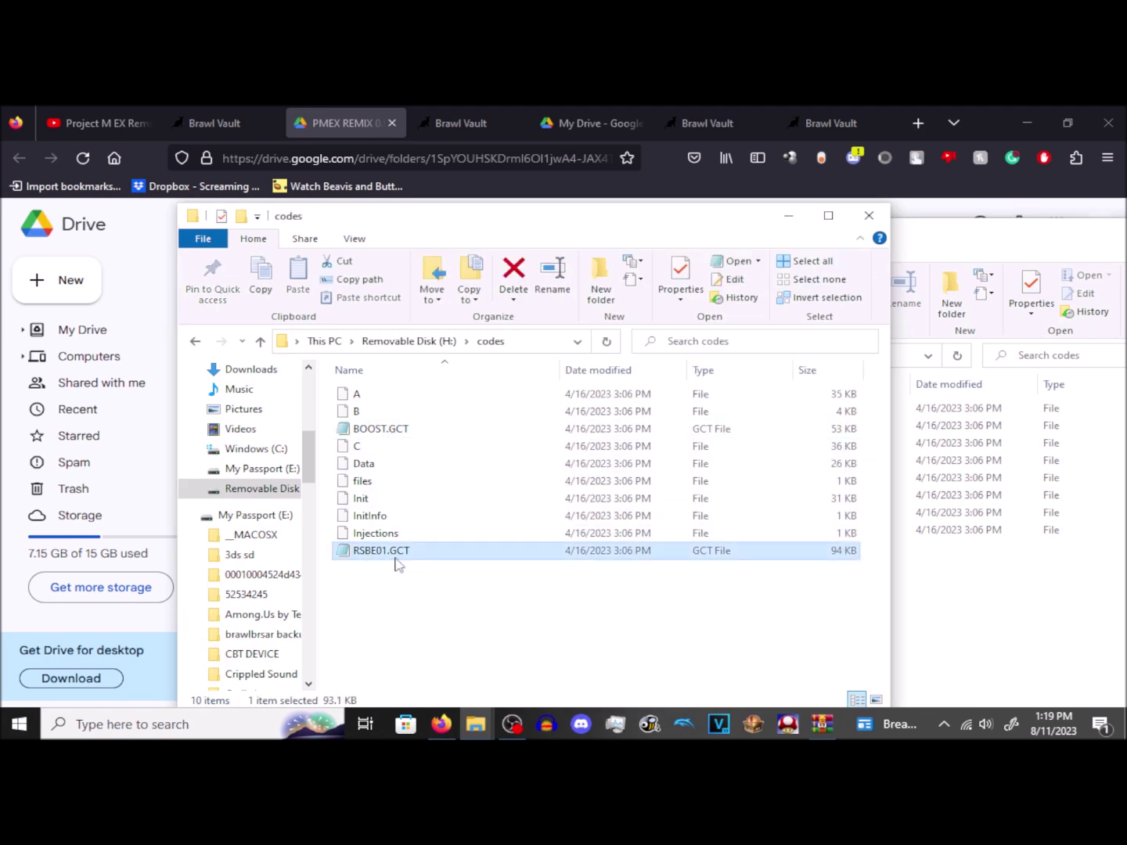
click(438, 598)
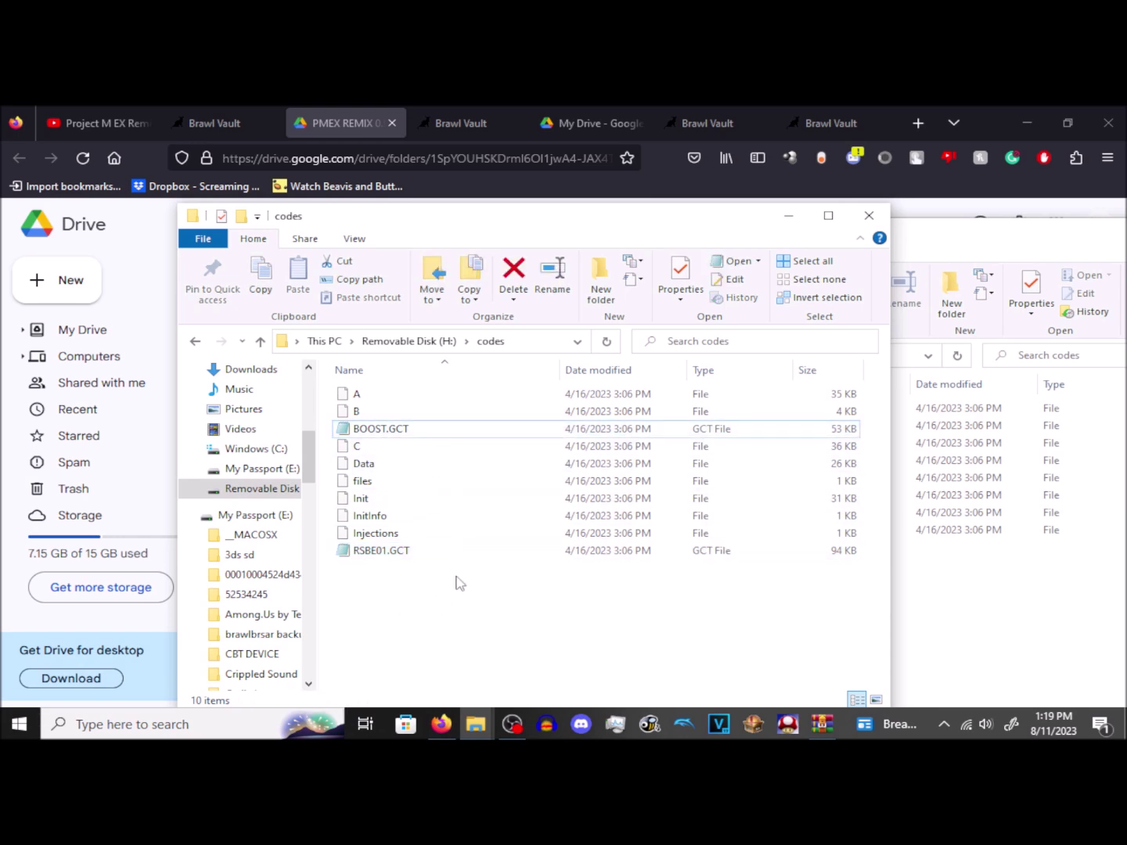
click(428, 342)
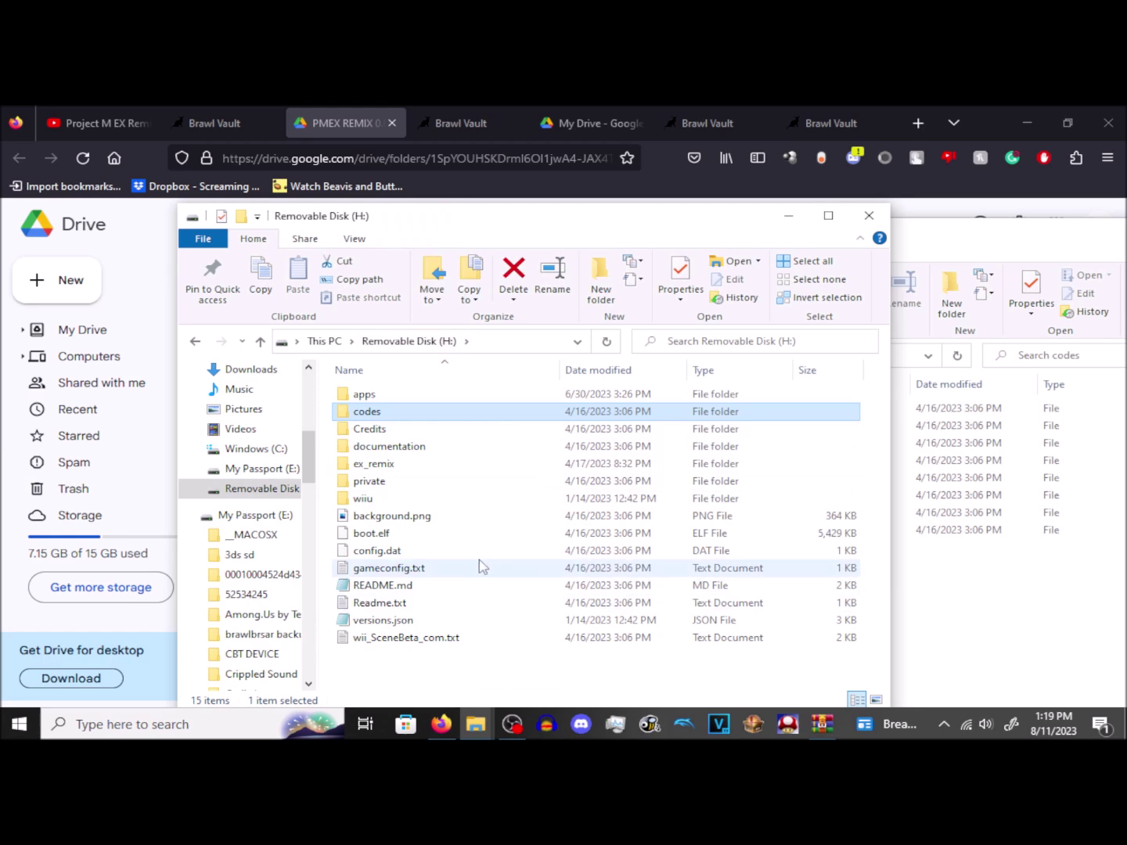
Examine the drive's ex_remix folder and its codes subfolder, and return to the root of Removable Disk (H:).
click(376, 466)
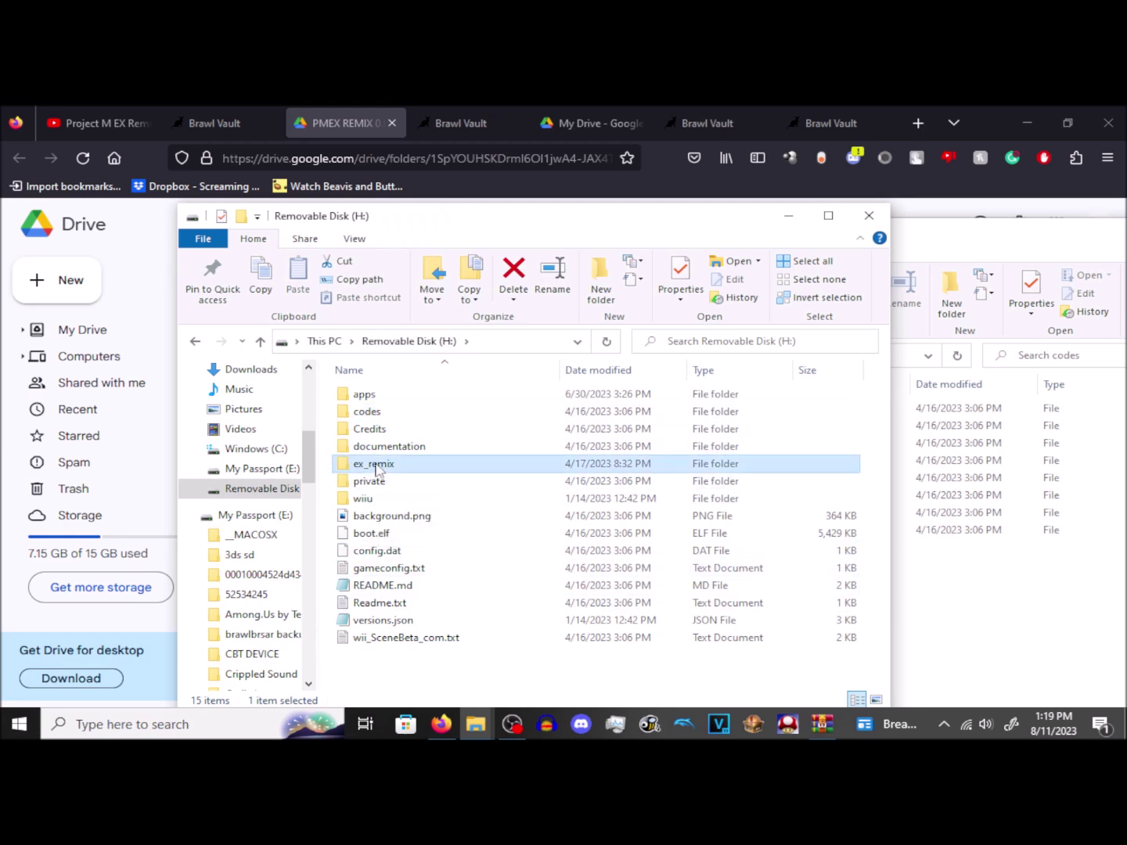
double_click(376, 466)
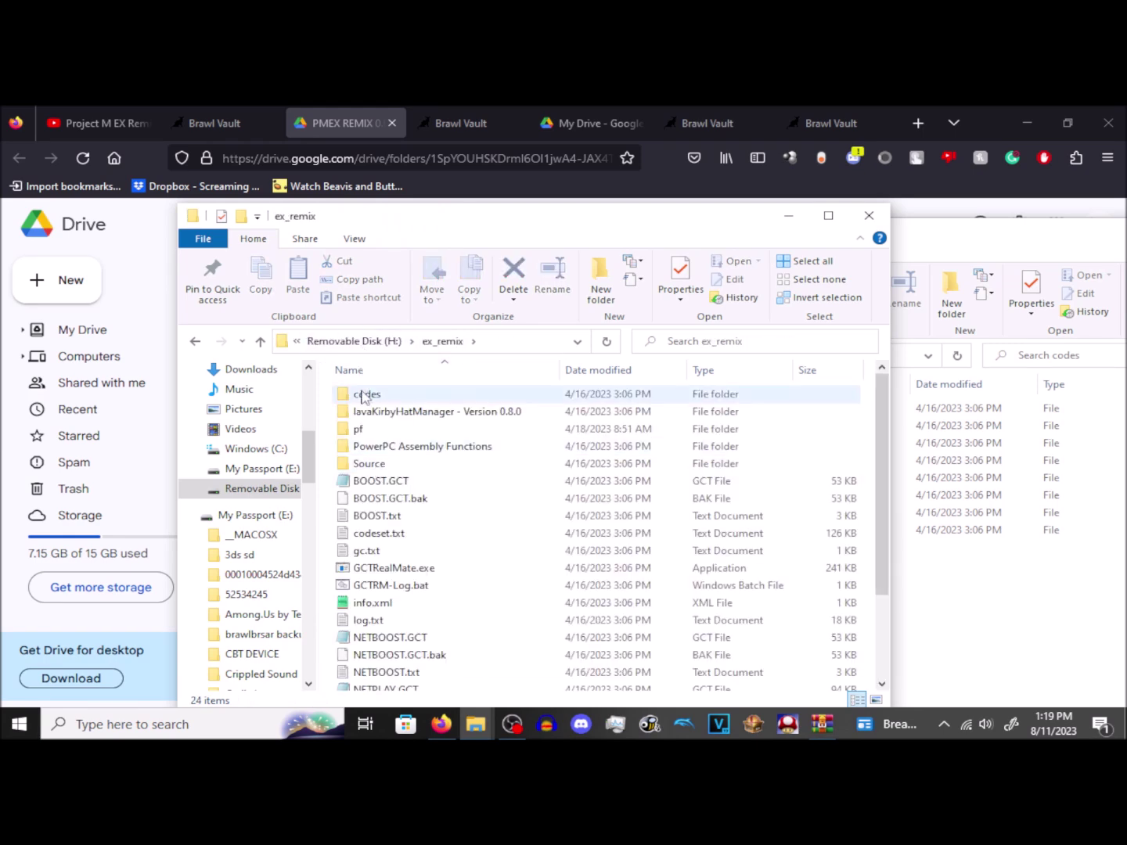
double_click(365, 396)
click(440, 342)
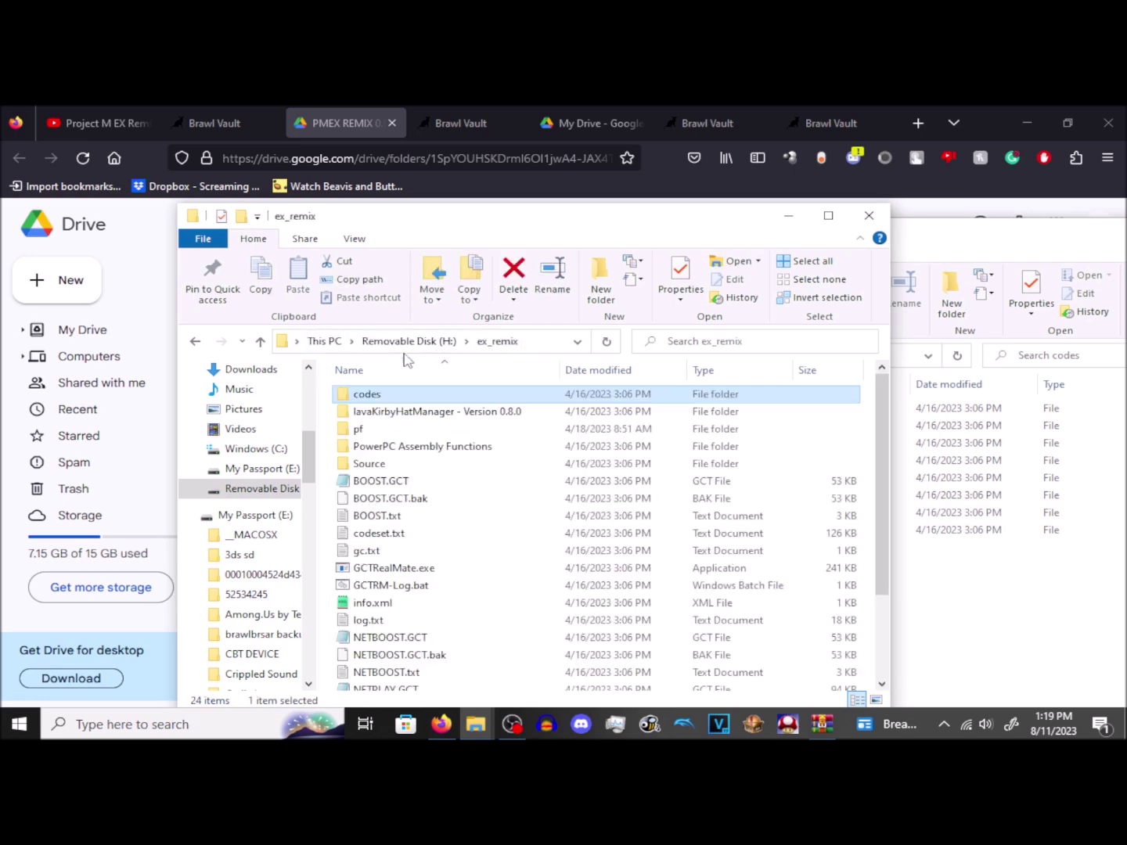
scroll(523, 599, down, 3)
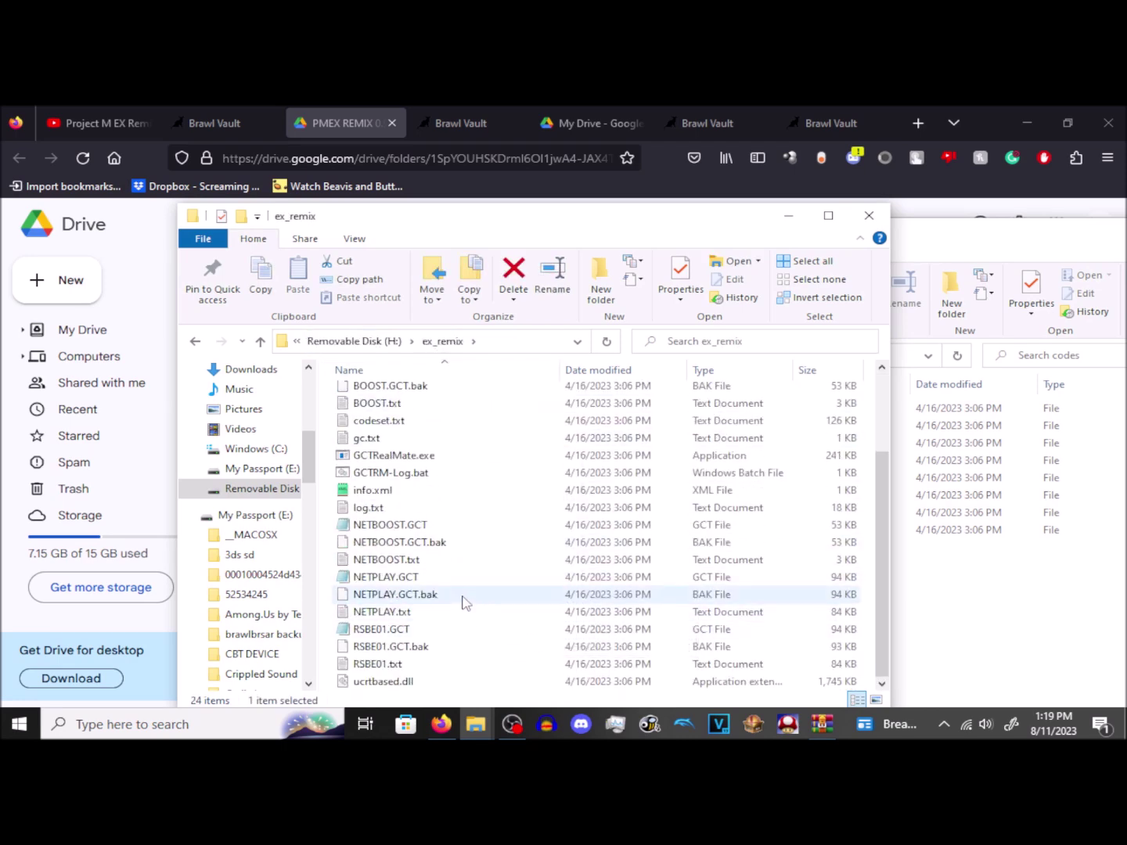
scroll(457, 690, up, 2)
scroll(456, 690, down, 2)
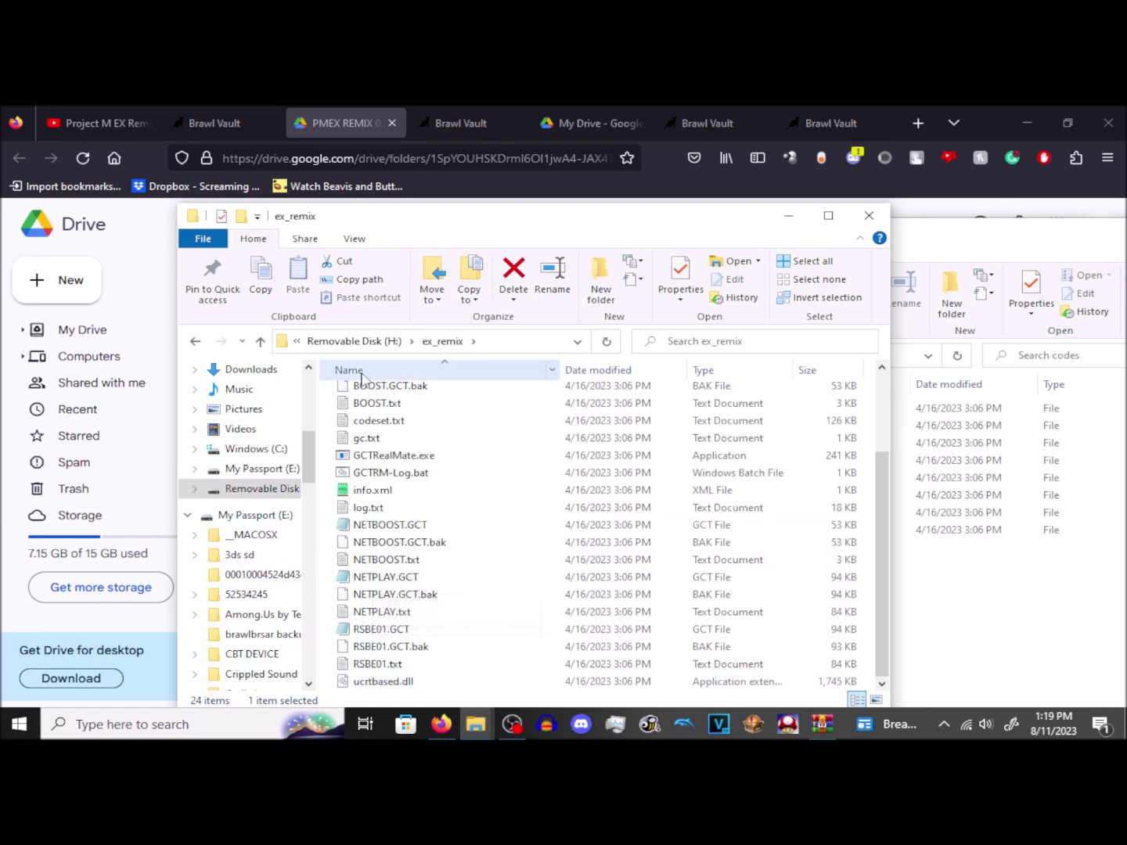
click(372, 342)
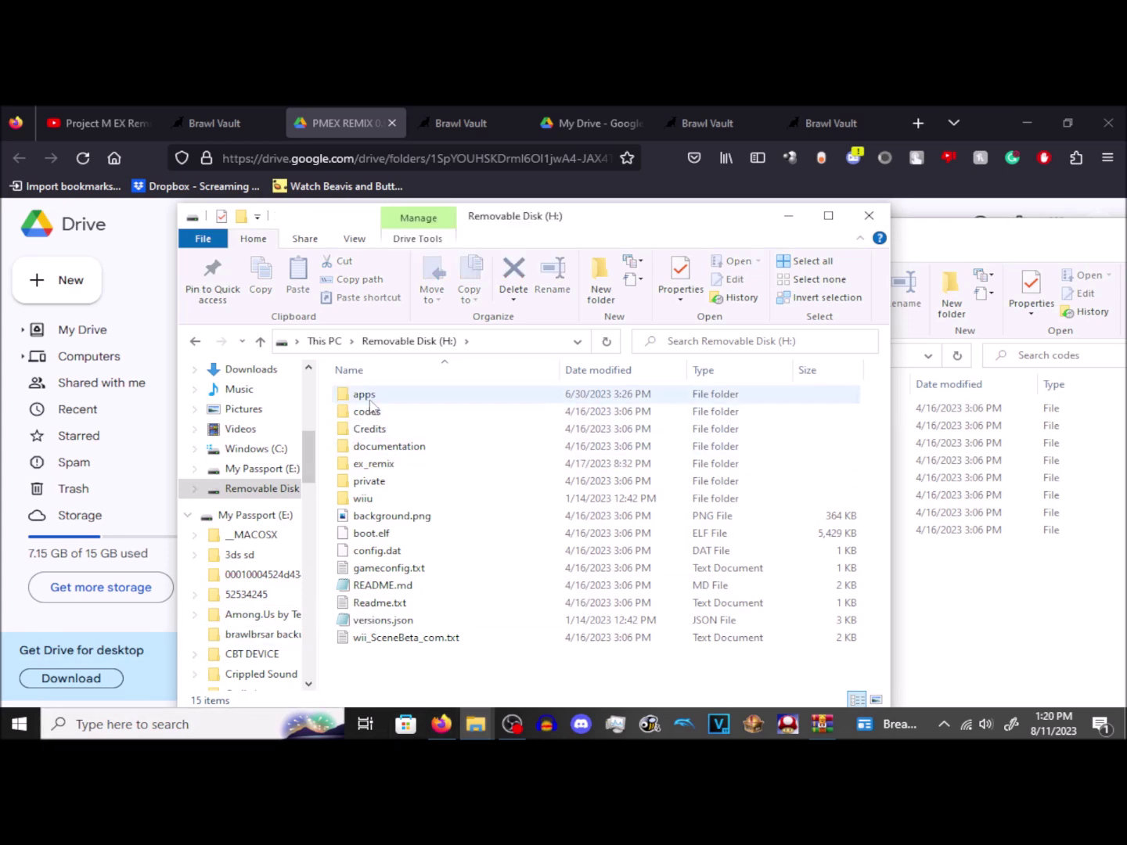
Inspect the contents of the codes and private folders on Removable Disk (H:), returning to the drive's root.
mouse_move(403, 666)
mouse_down()
mouse_move(356, 461)
mouse_move(428, 396)
mouse_move(462, 496)
mouse_move(474, 658)
mouse_up()
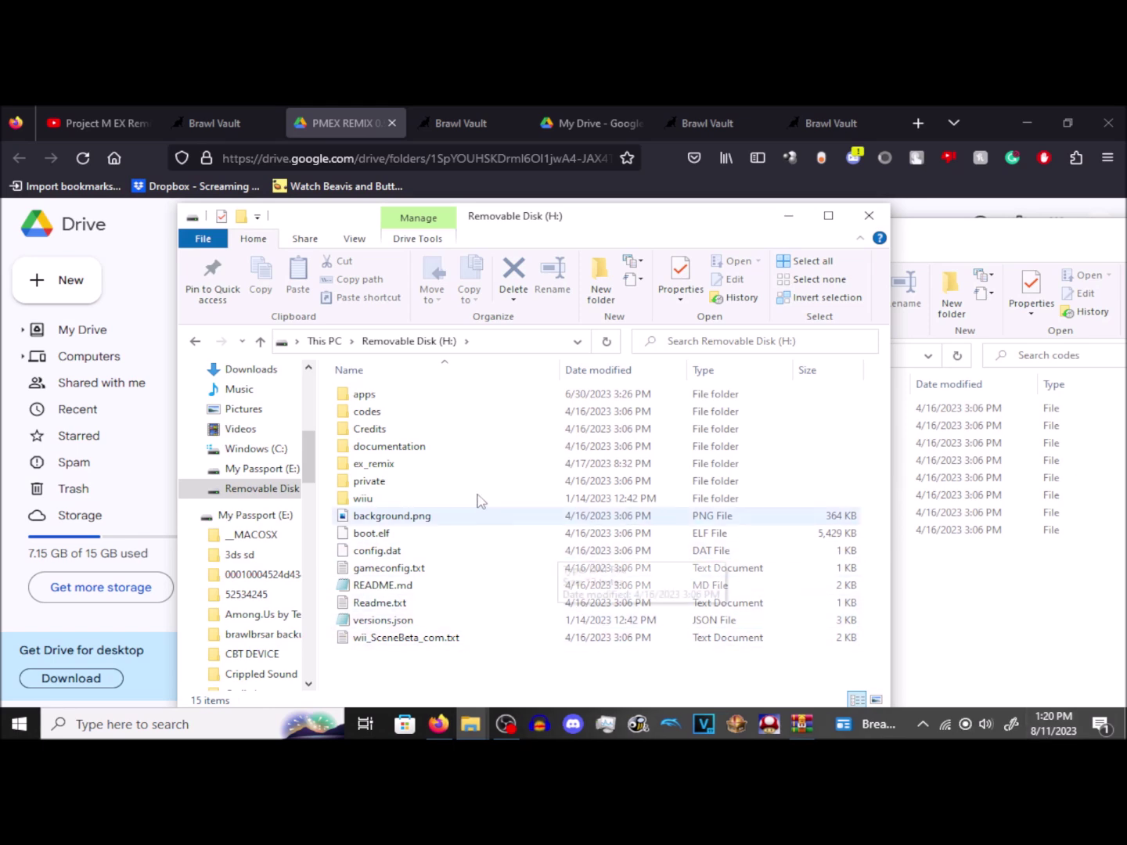
double_click(367, 412)
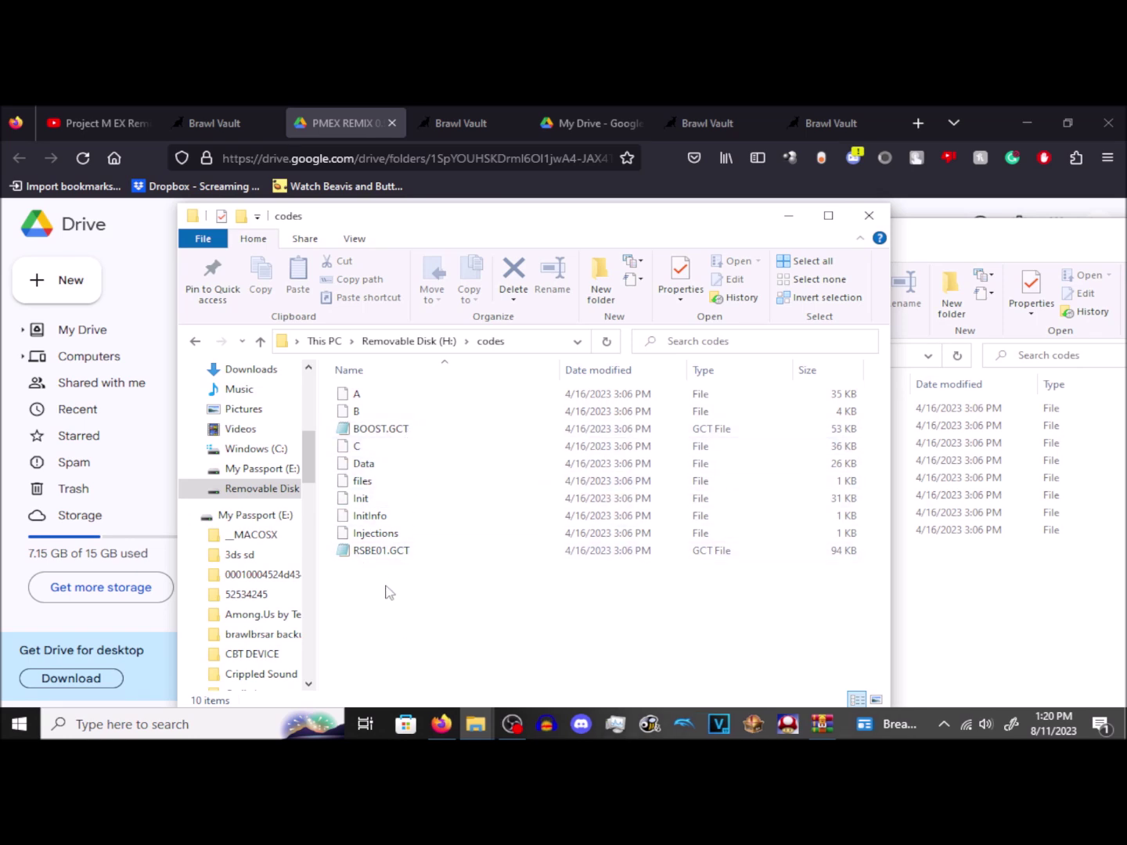
click(434, 348)
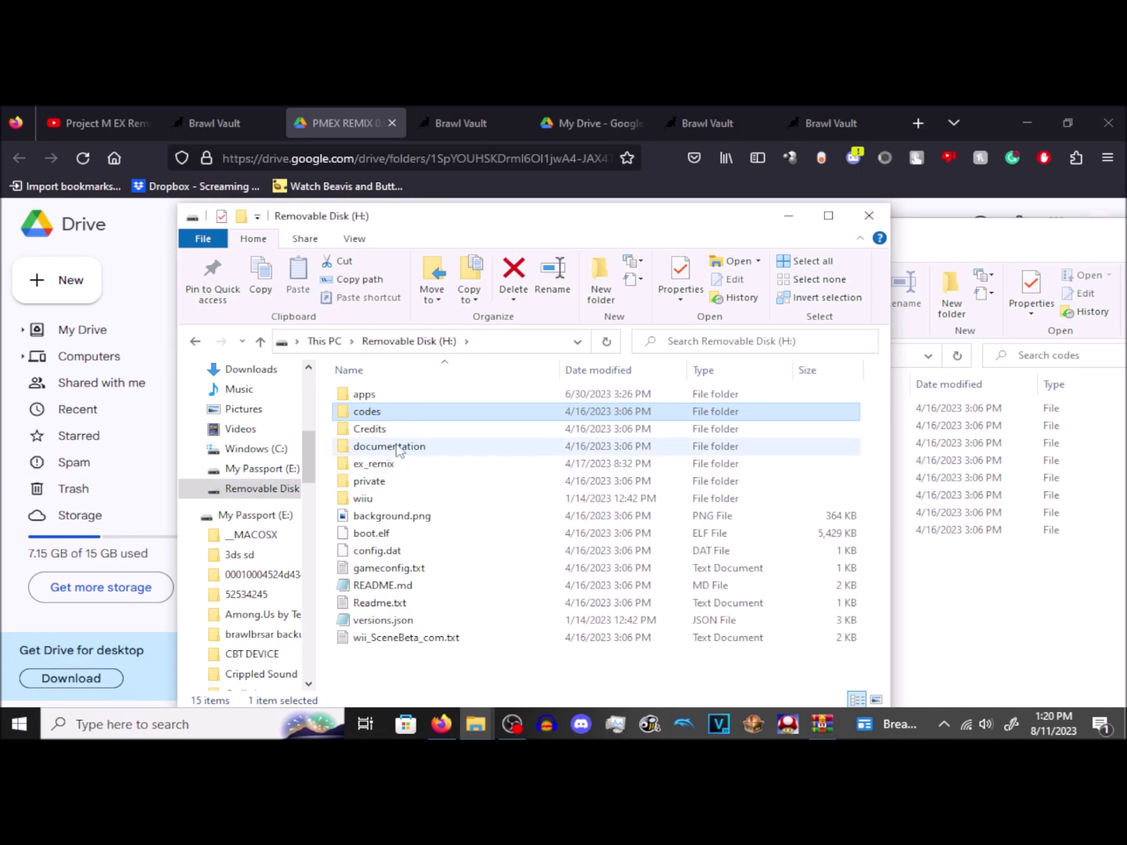
double_click(388, 480)
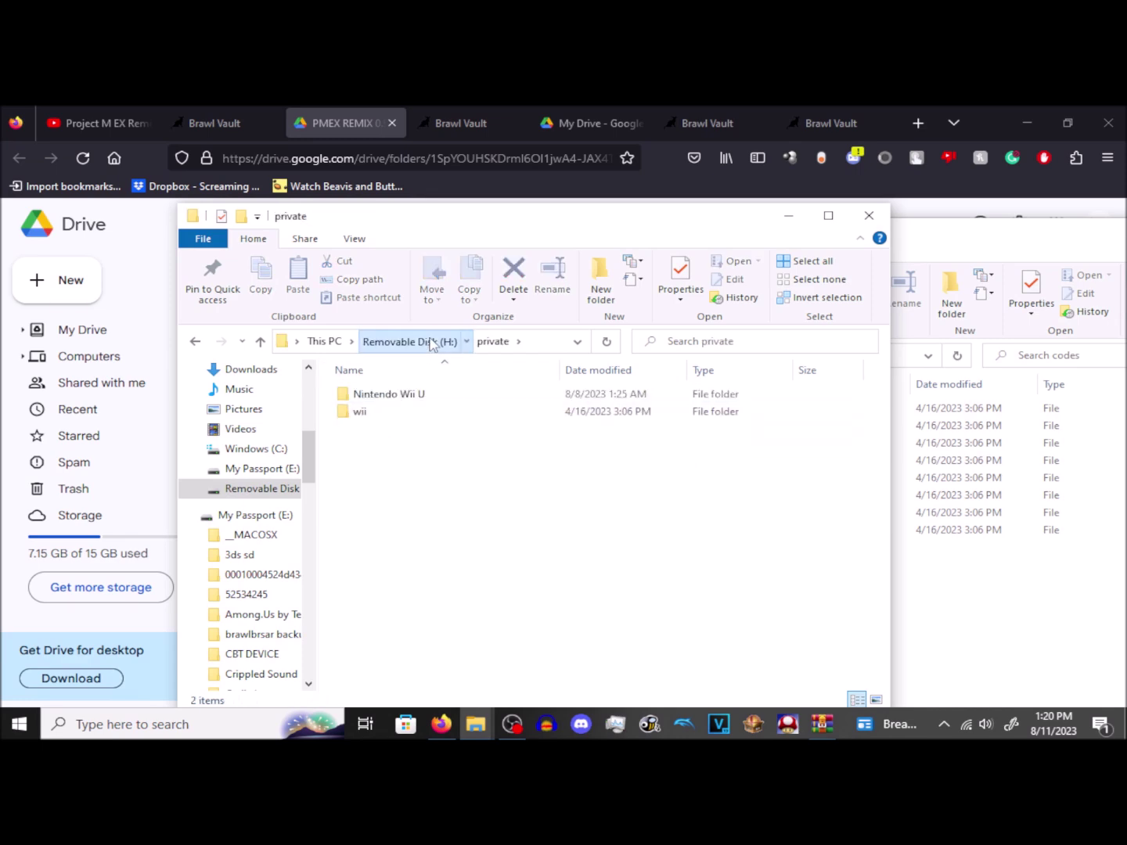
click(430, 344)
Browse the ex_remix folder with its lavaKirbyHatManager - Version 0.8.0 and pf subfolders, and go back up to This PC.
double_click(383, 463)
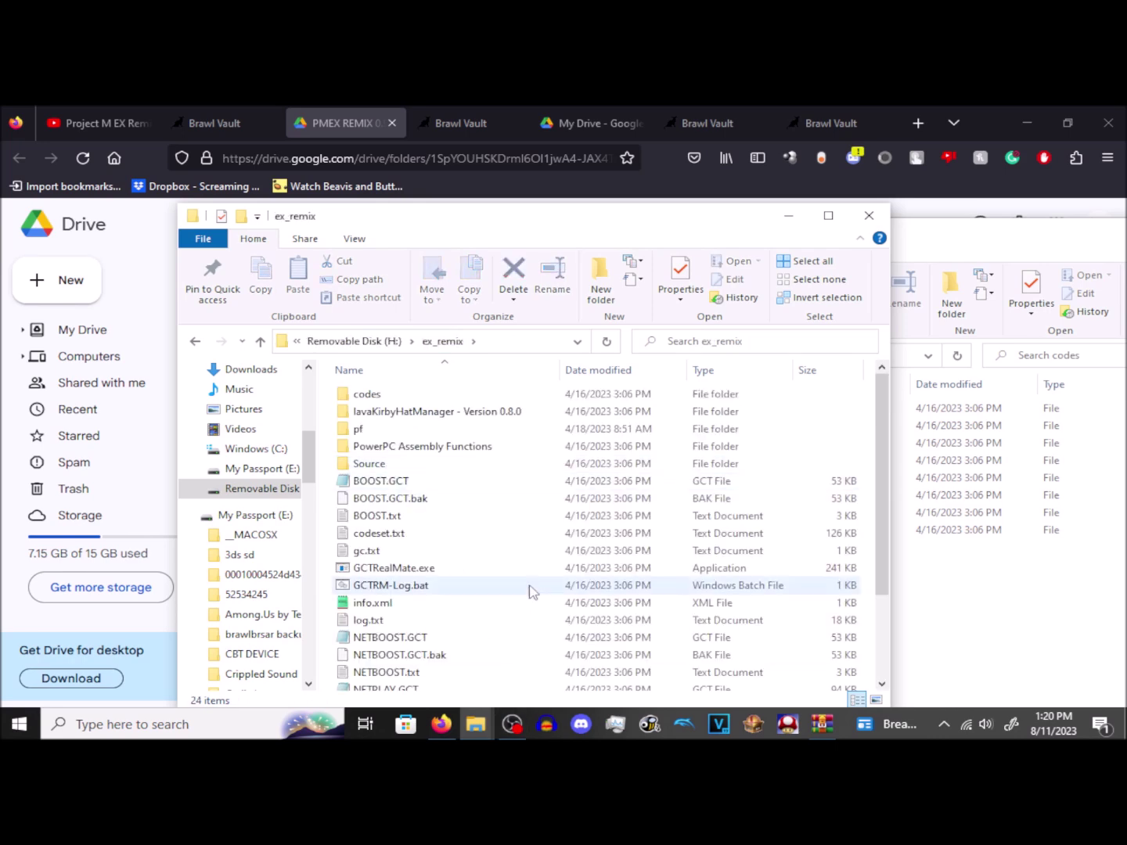
scroll(531, 598, down, 3)
scroll(525, 610, up, 3)
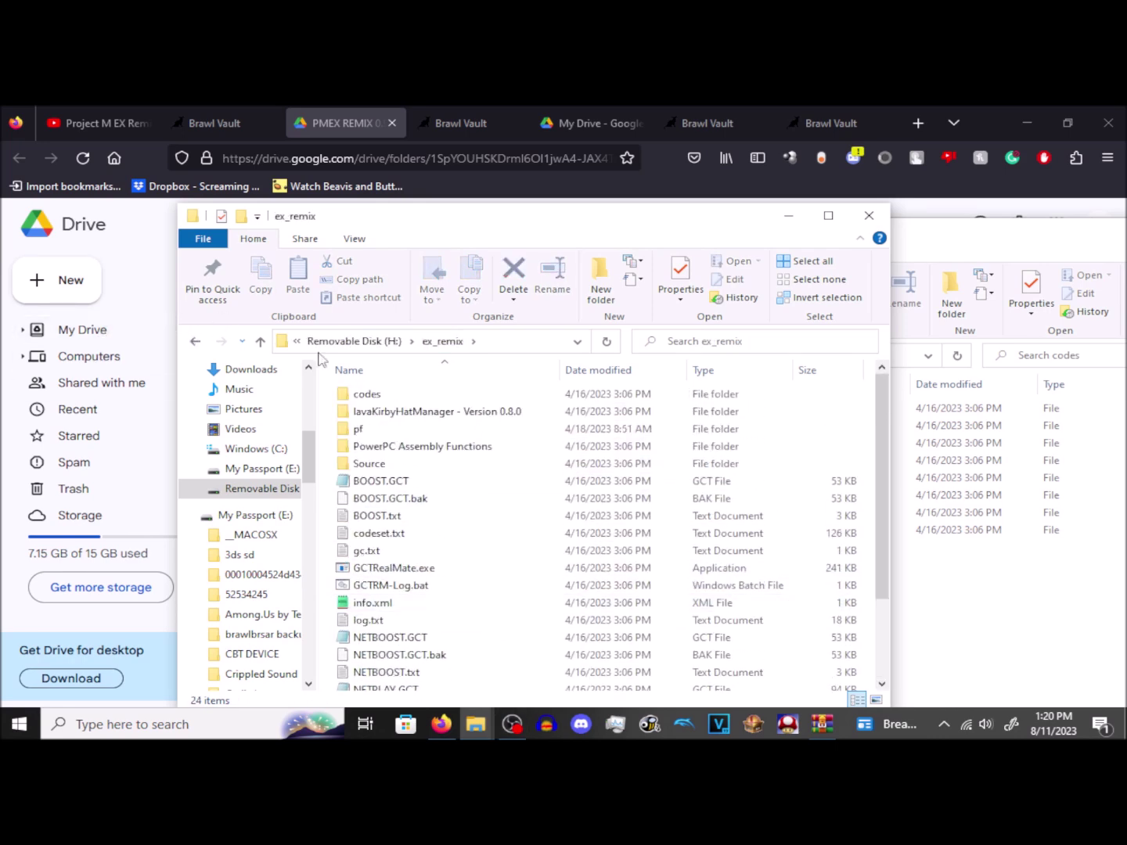
click(393, 349)
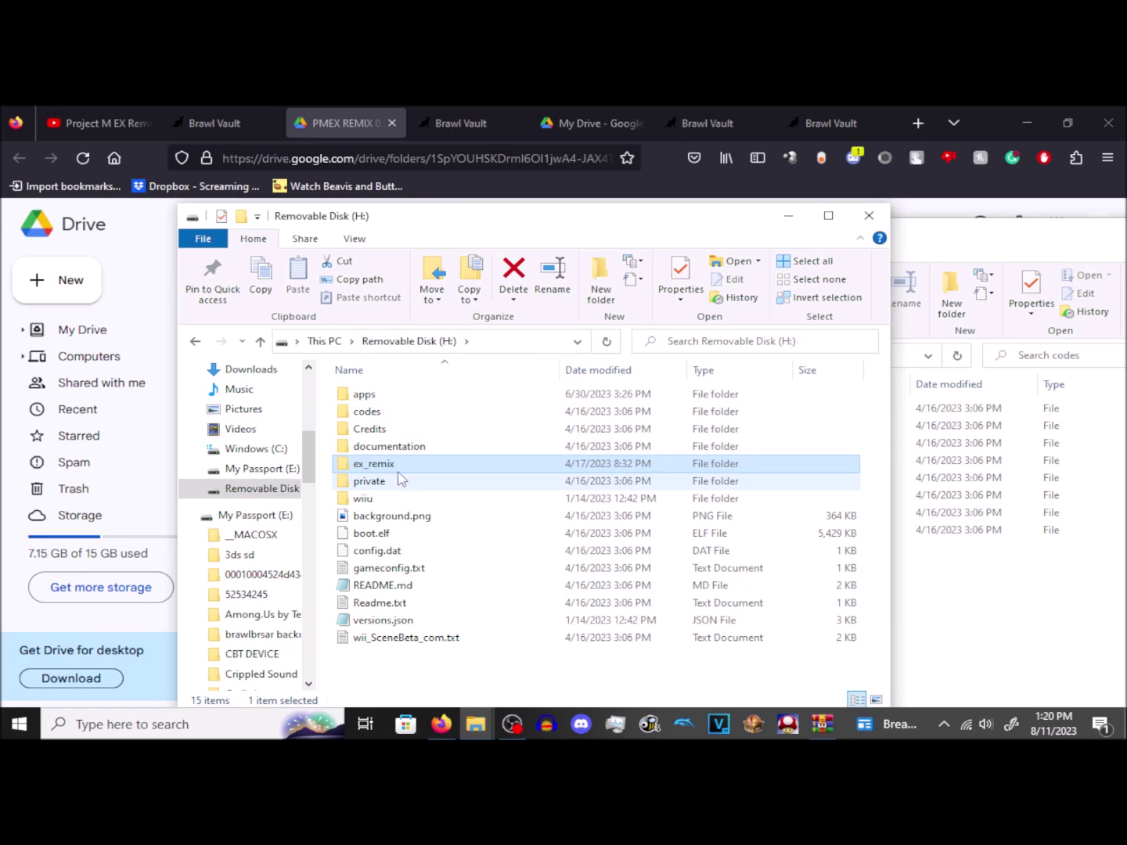
double_click(398, 469)
double_click(402, 408)
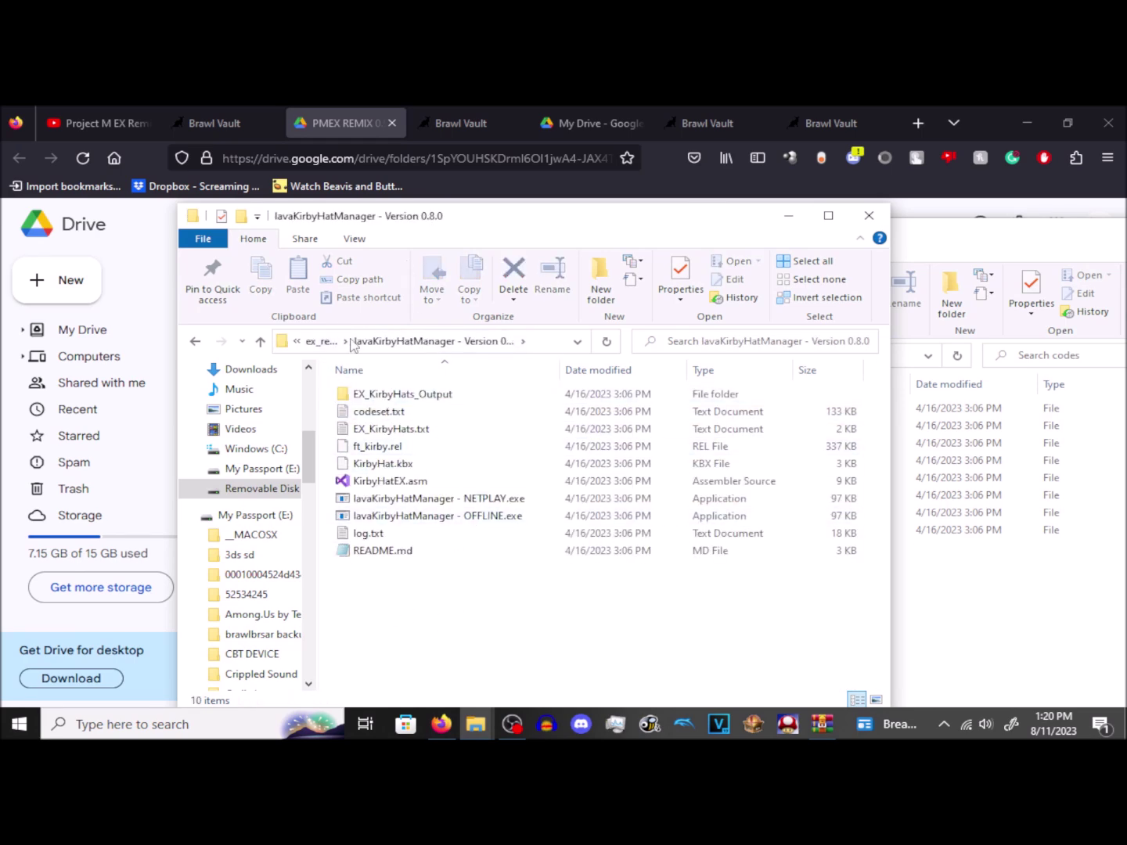
click(325, 349)
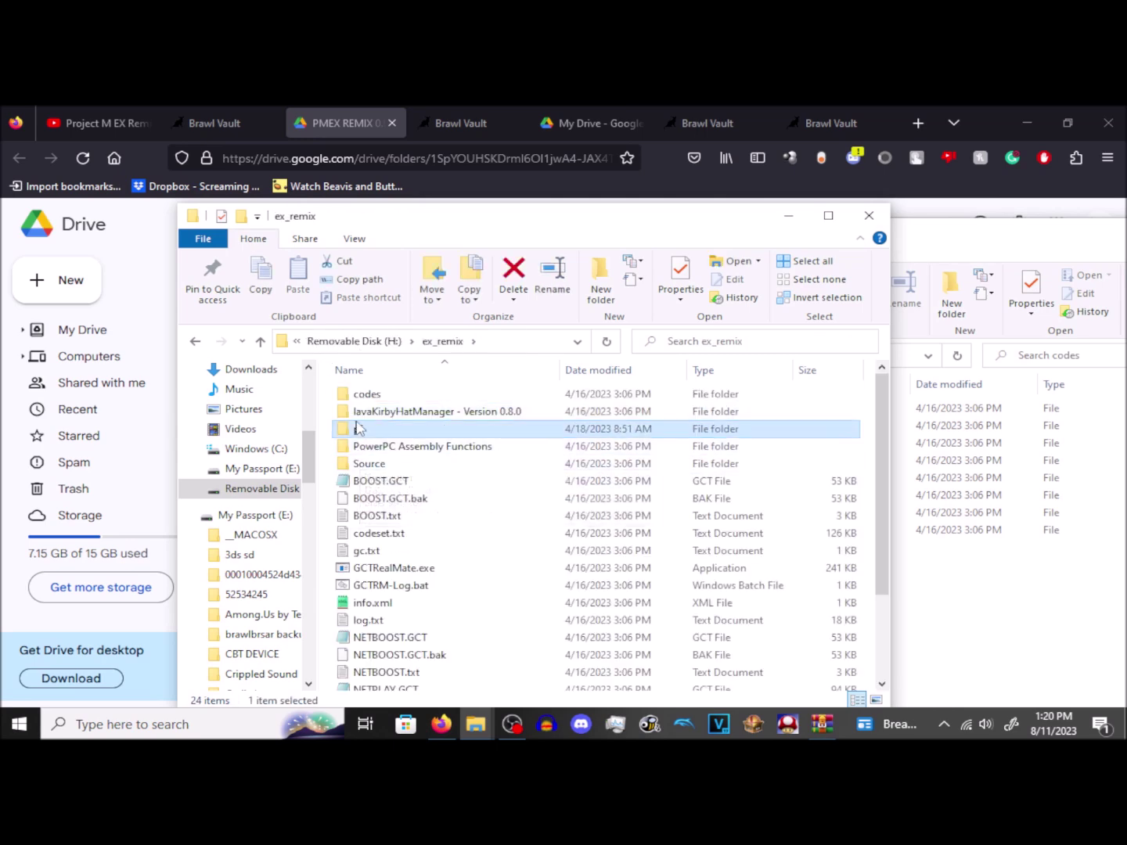
double_click(358, 427)
click(360, 341)
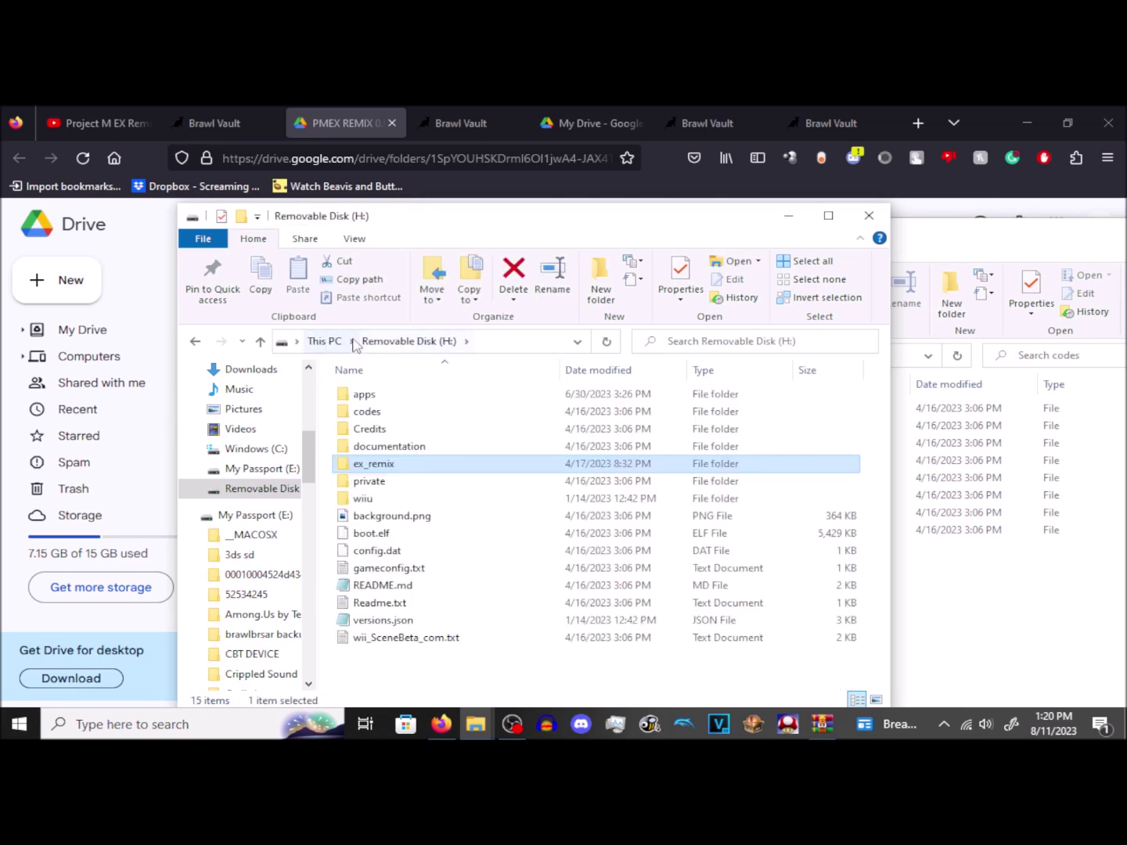
click(325, 342)
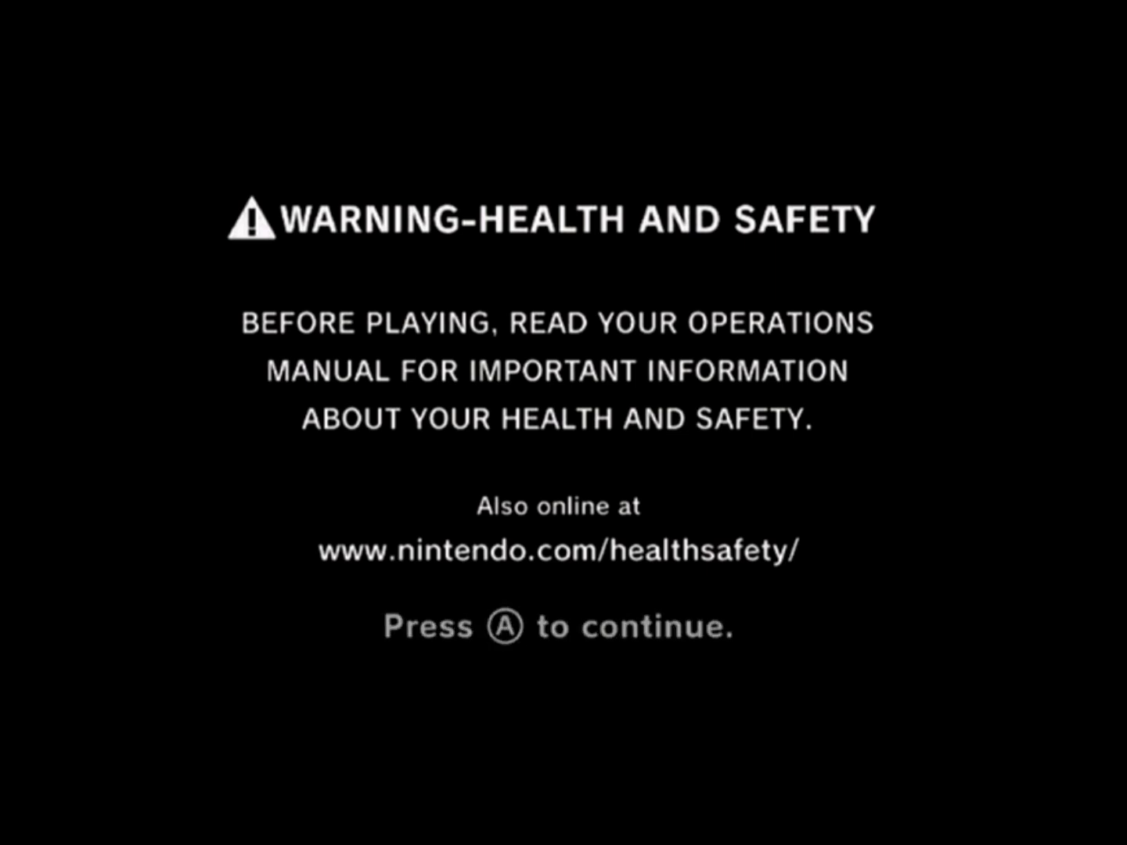
Continue past the health and safety screen on the Wii and go to the previous page of Wii Menu channels.
key(Return)
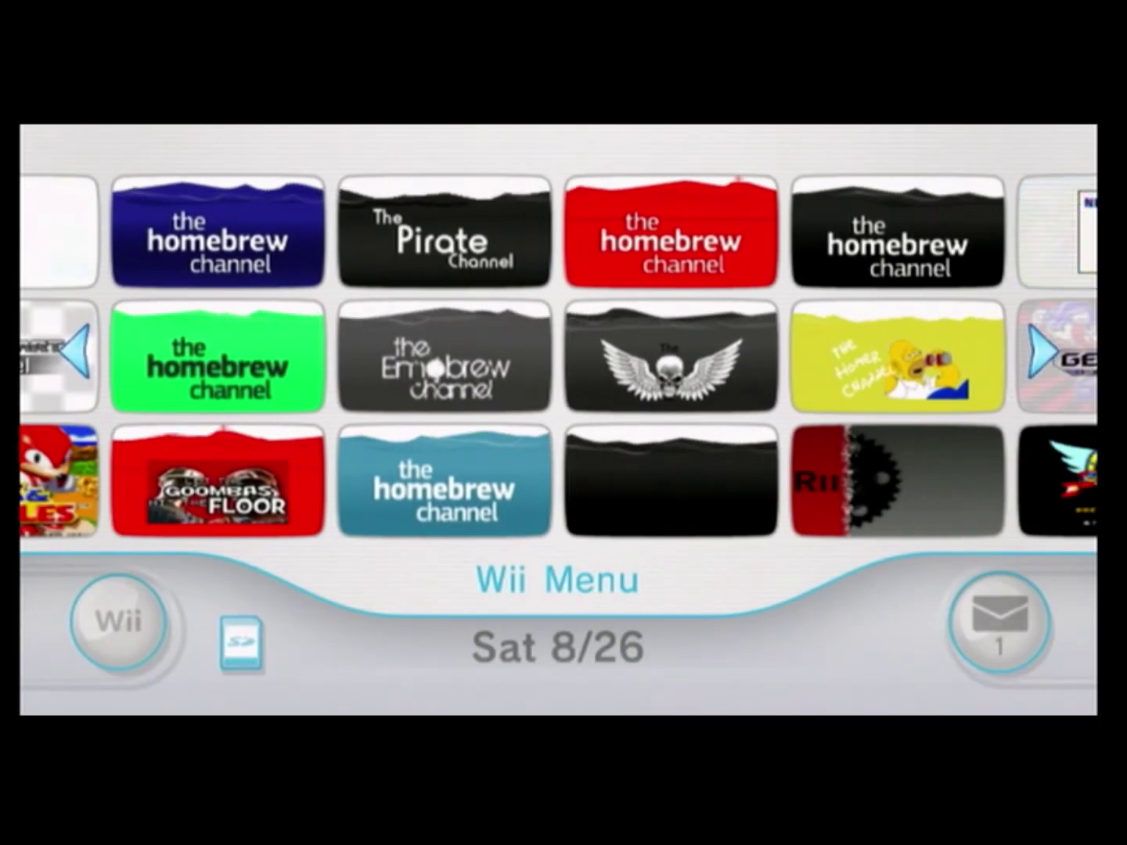
key(Left)
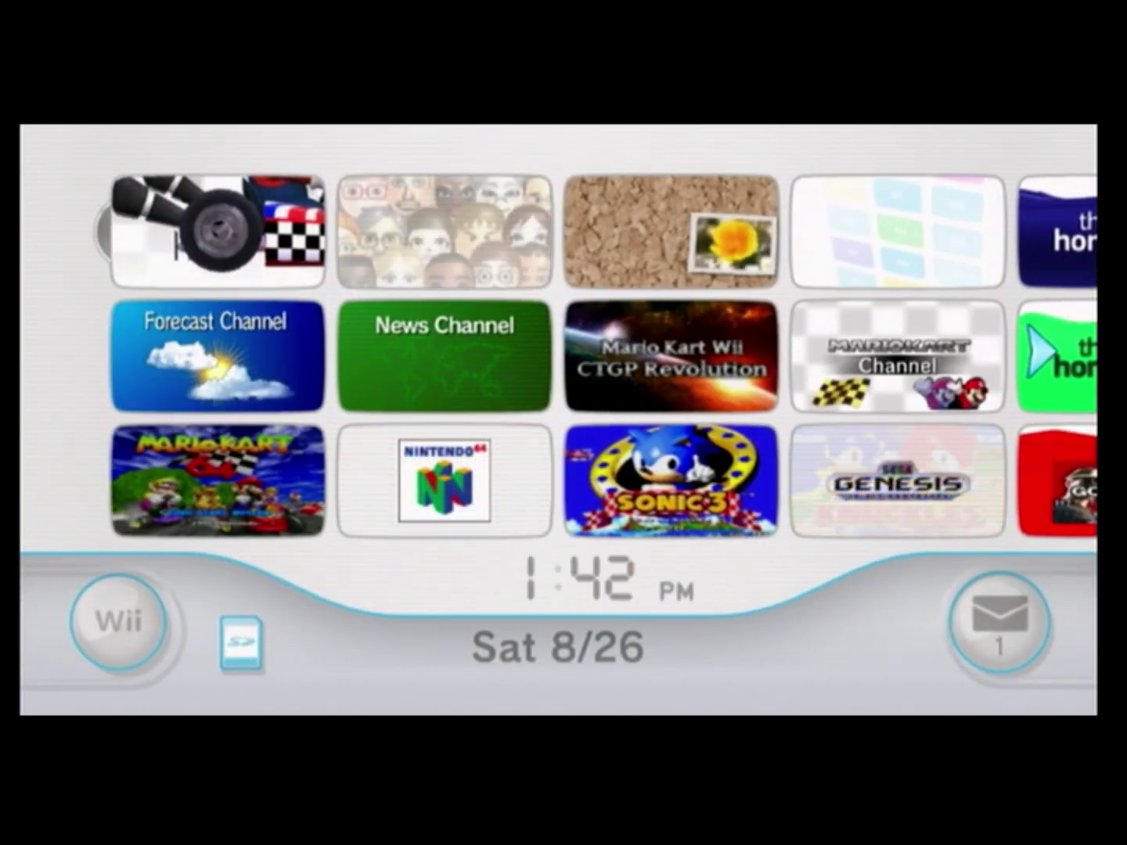